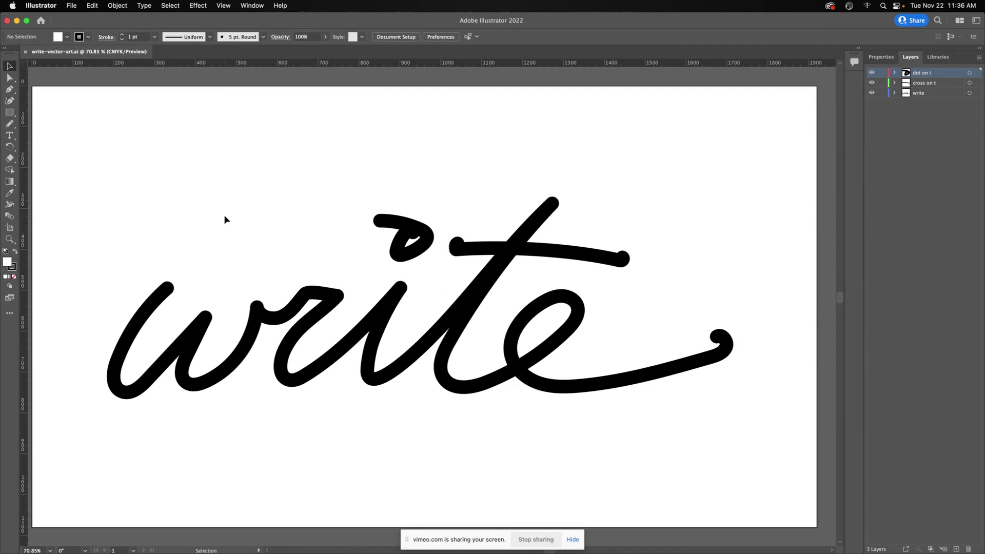
# Switch to the Direct Selection tool and show the write artwork in Outline view.
pyautogui.press('a')
pyautogui.press('super+y')
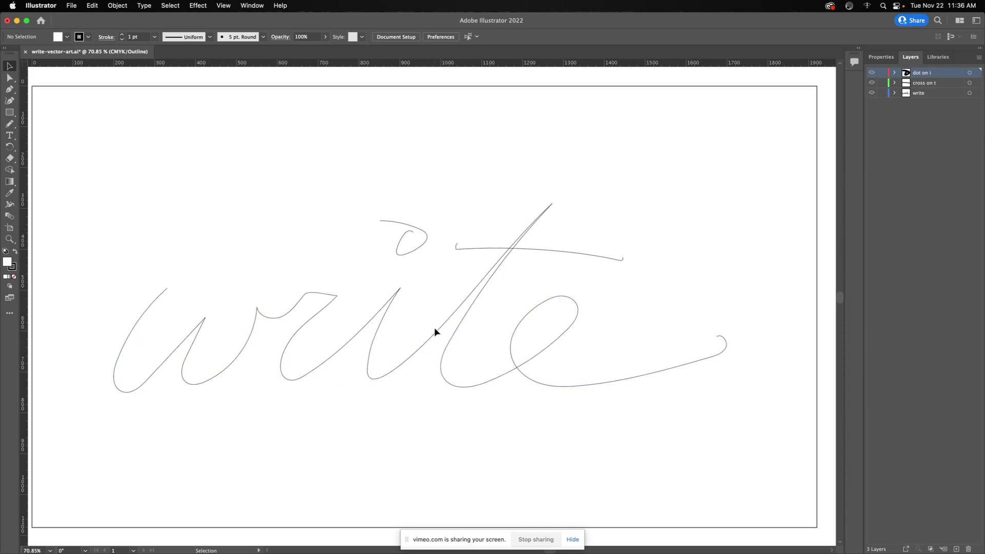
pyautogui.press('super+y')
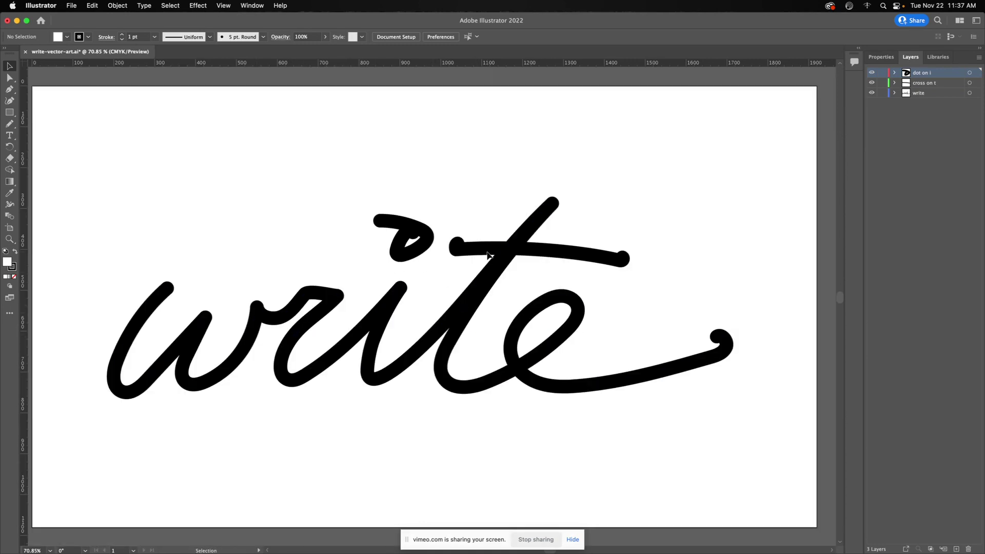
pyautogui.press('a')
pyautogui.press('super+y')
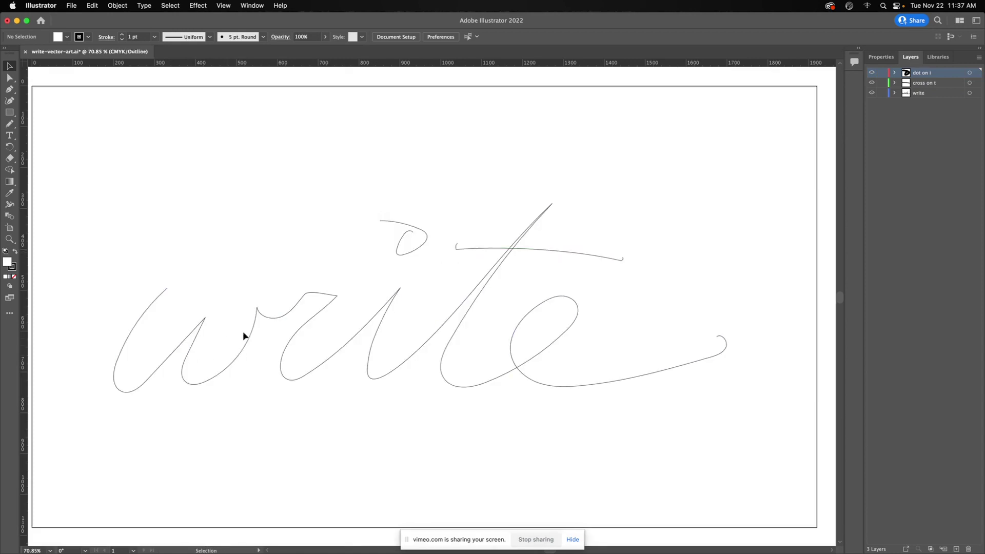
pyautogui.click(280, 333)
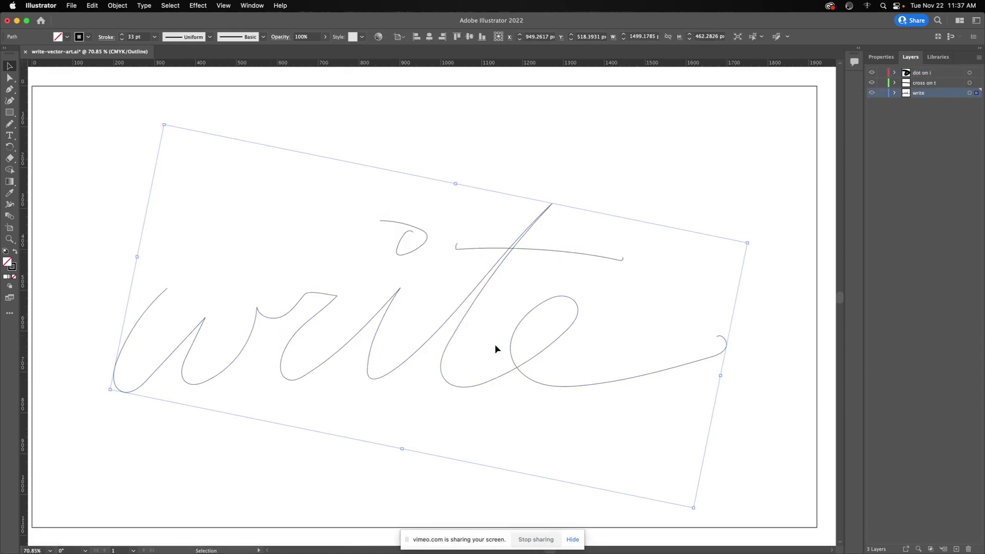
pyautogui.click(464, 134)
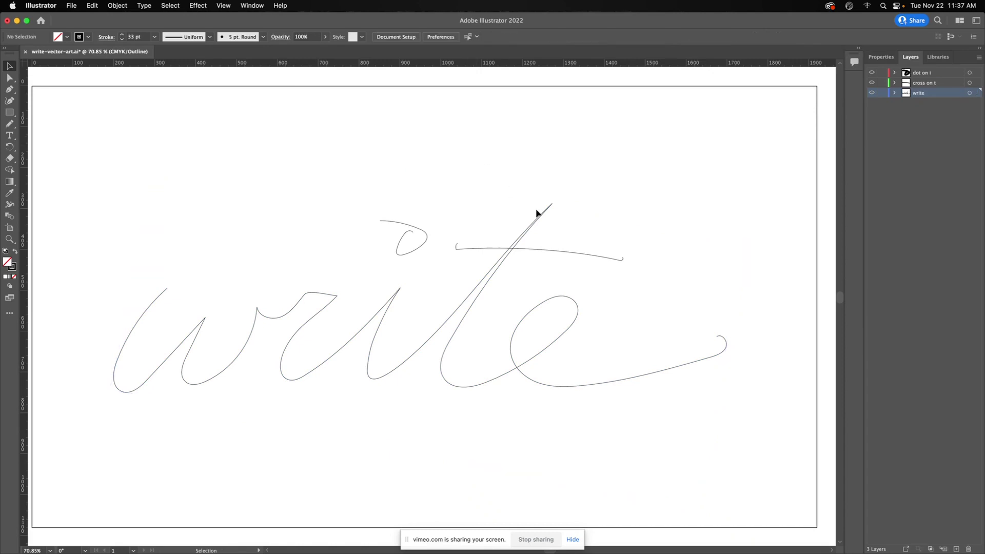
pyautogui.click(580, 252)
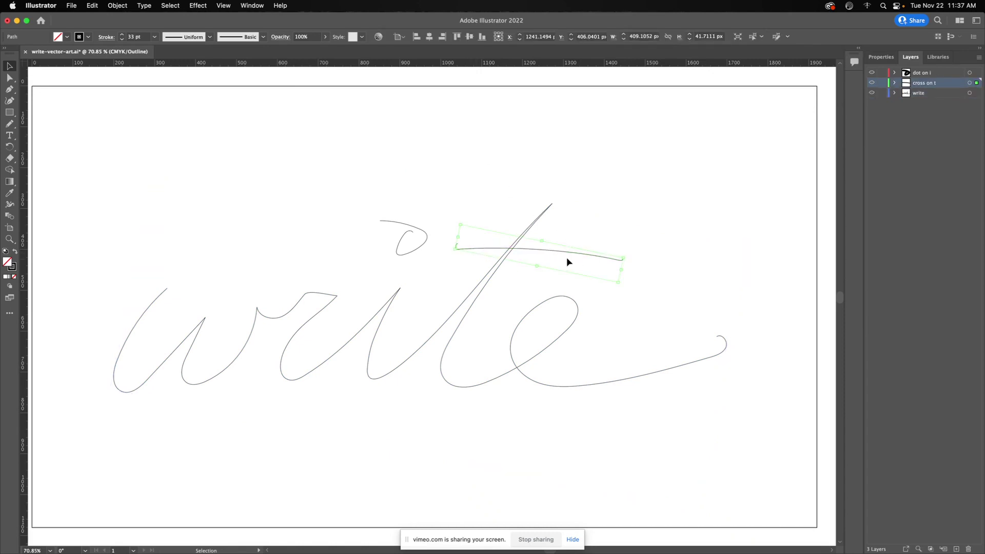
pyautogui.click(417, 227)
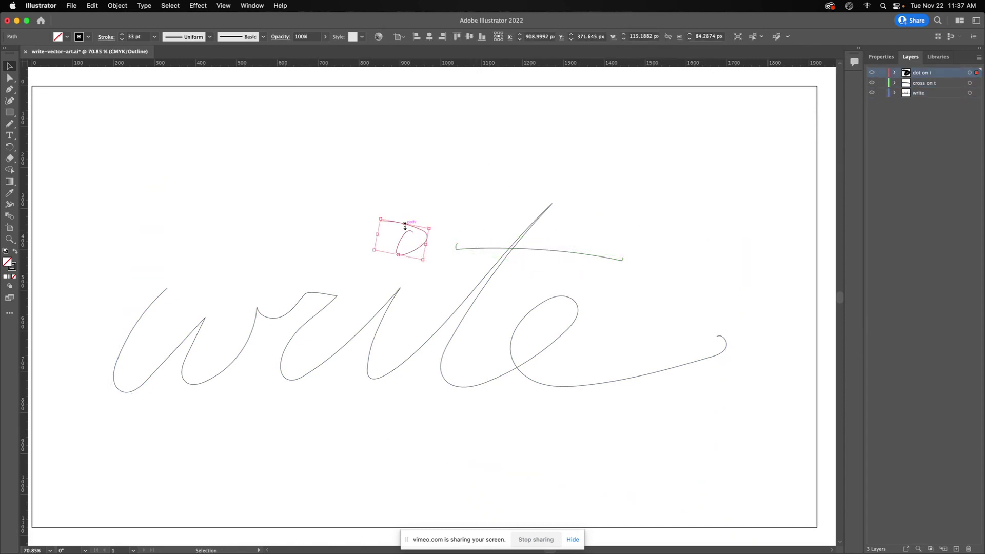
pyautogui.click(376, 177)
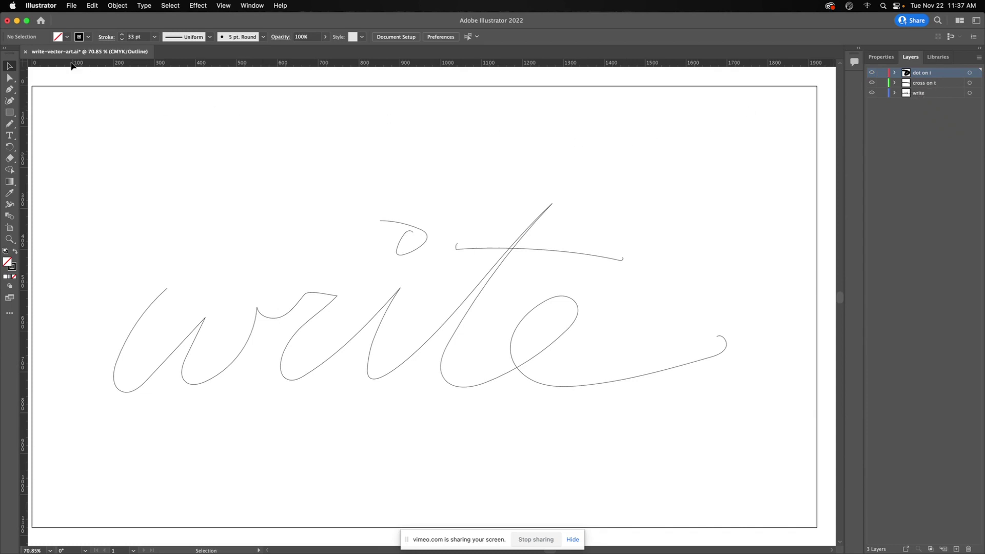
# Save write-vector-art.ai and hide Illustrator.
pyautogui.press('super+s')
pyautogui.click(41, 5)
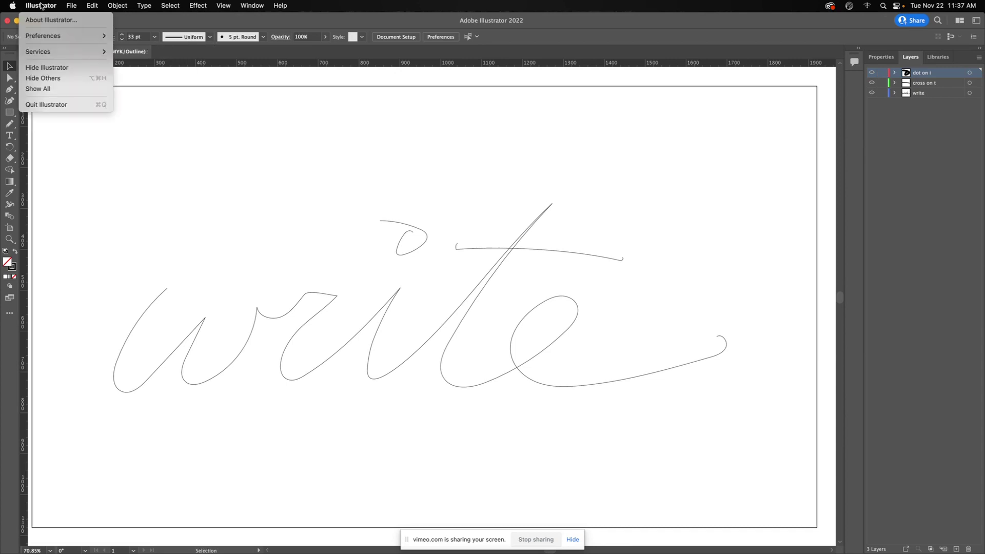
pyautogui.click(46, 67)
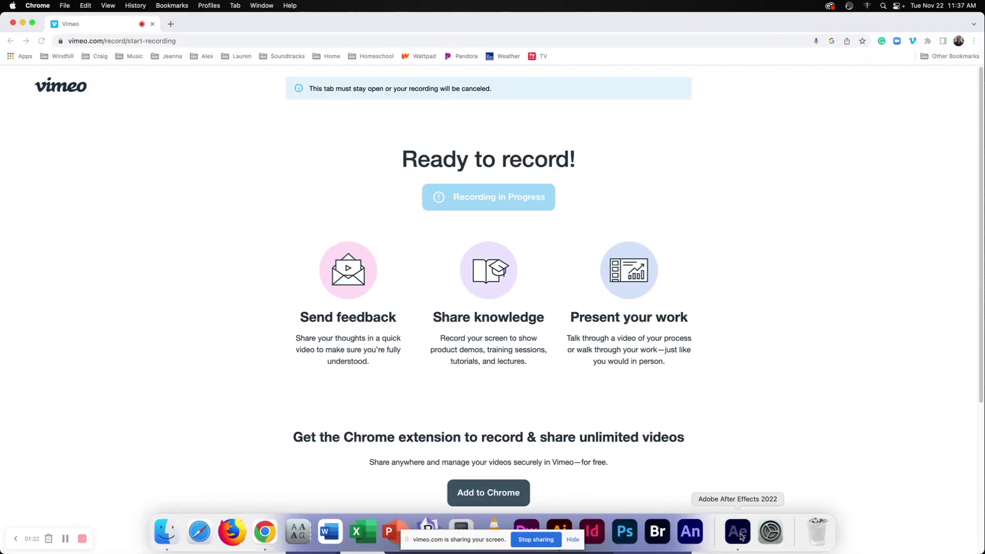
# Bring After Effects to the front and hide Chrome.
pyautogui.click(741, 536)
pyautogui.click(911, 24)
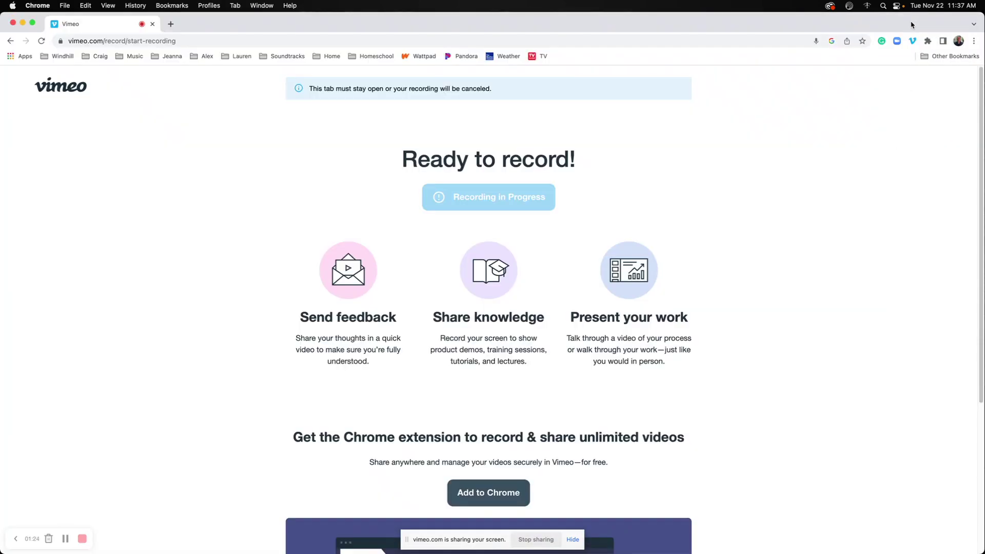
pyautogui.press('super+h')
# Import write-vector-art.ai as a Composition with Layer Size footage dimensions, then open the comp.
pyautogui.moveTo(899, 199); pyautogui.dragTo(64, 204)
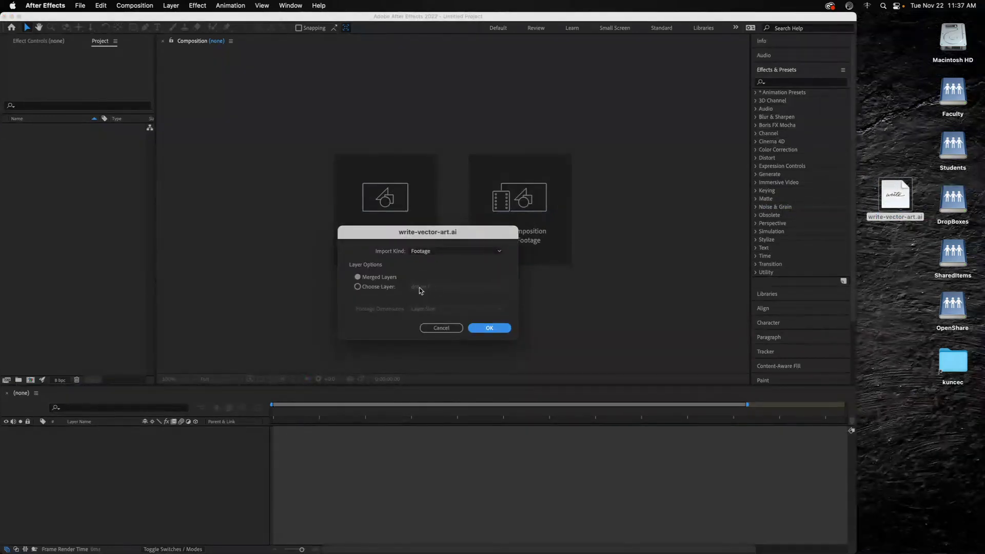
pyautogui.click(426, 251)
pyautogui.click(430, 272)
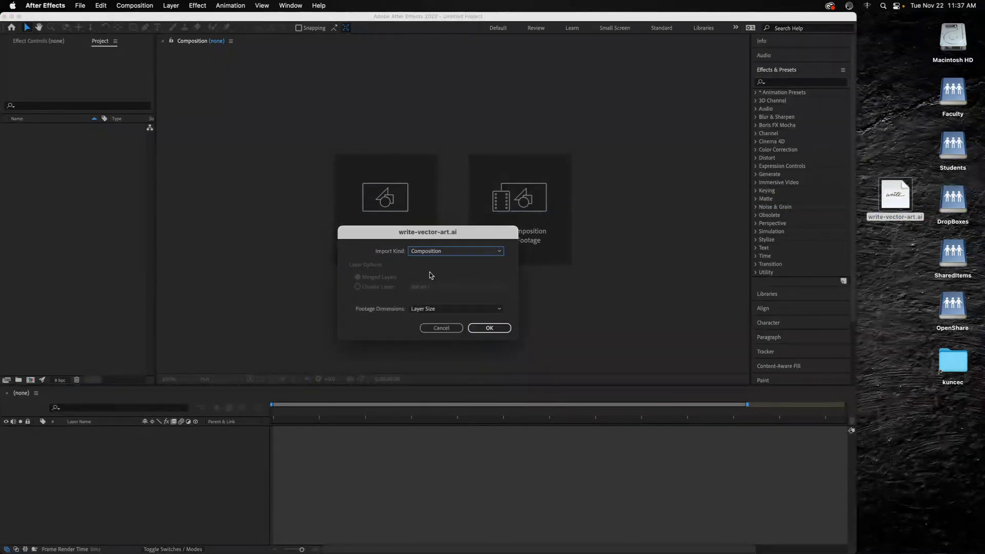
pyautogui.click(430, 310)
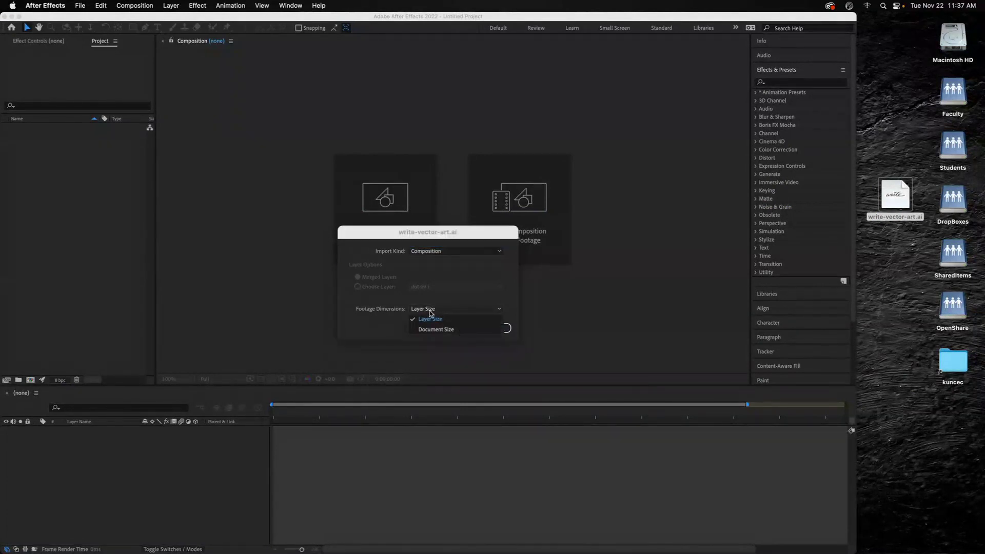
pyautogui.click(515, 308)
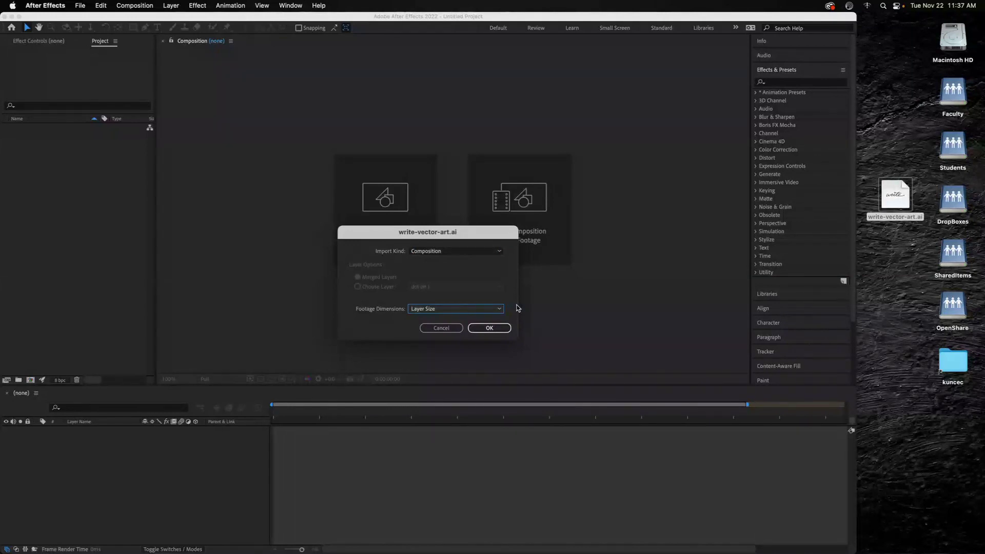
pyautogui.click(497, 328)
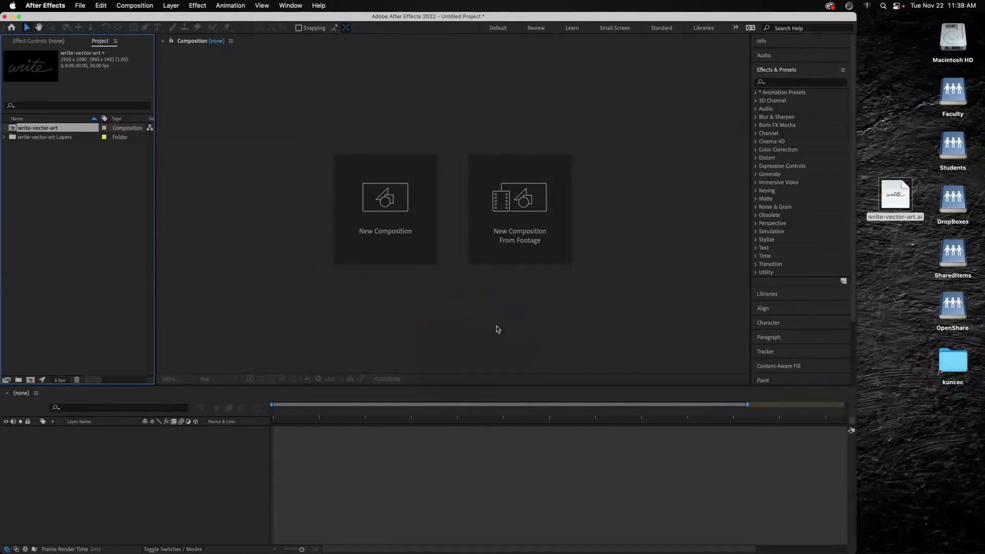
pyautogui.doubleClick(12, 130)
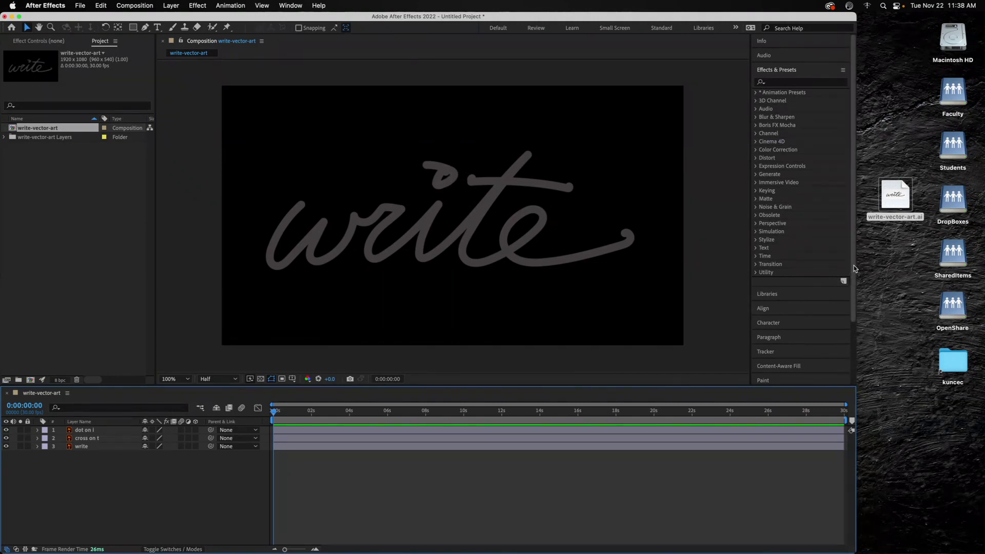
# Widen the After Effects window to the screen edge and select the dot on i layer.
pyautogui.moveTo(855, 267); pyautogui.dragTo(982, 264)
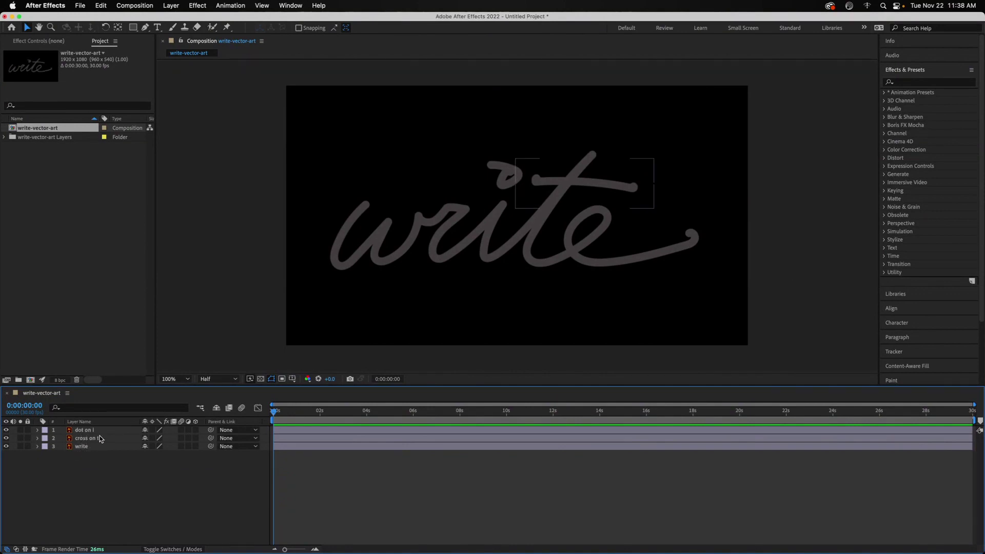
pyautogui.click(37, 431)
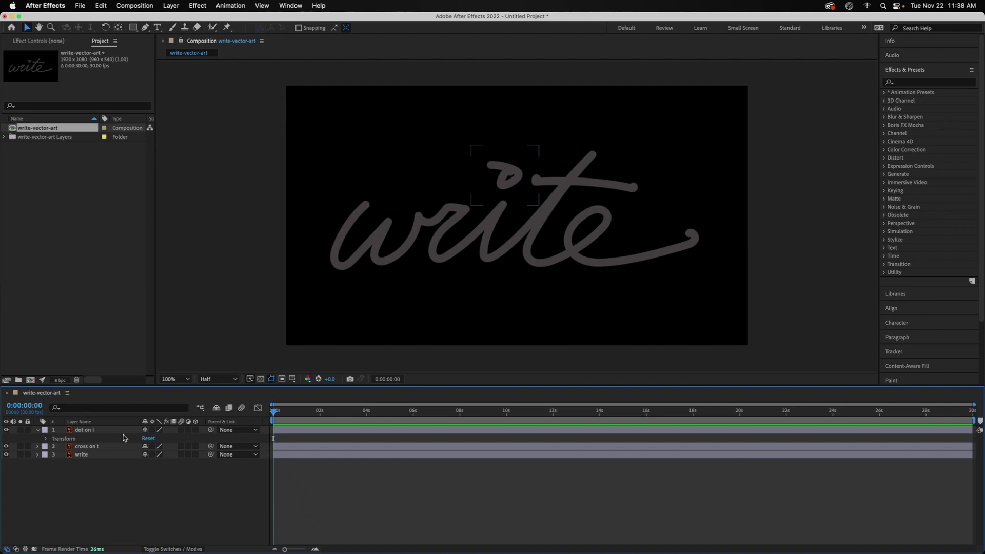
pyautogui.click(38, 430)
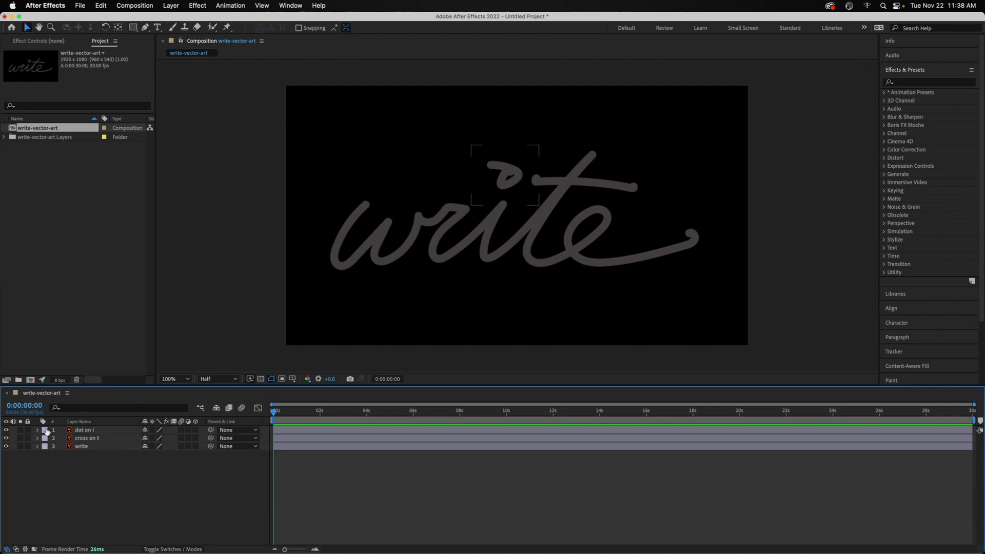
pyautogui.click(85, 433)
# Convert all three vector layers into shape layers.
pyautogui.press('super+a')
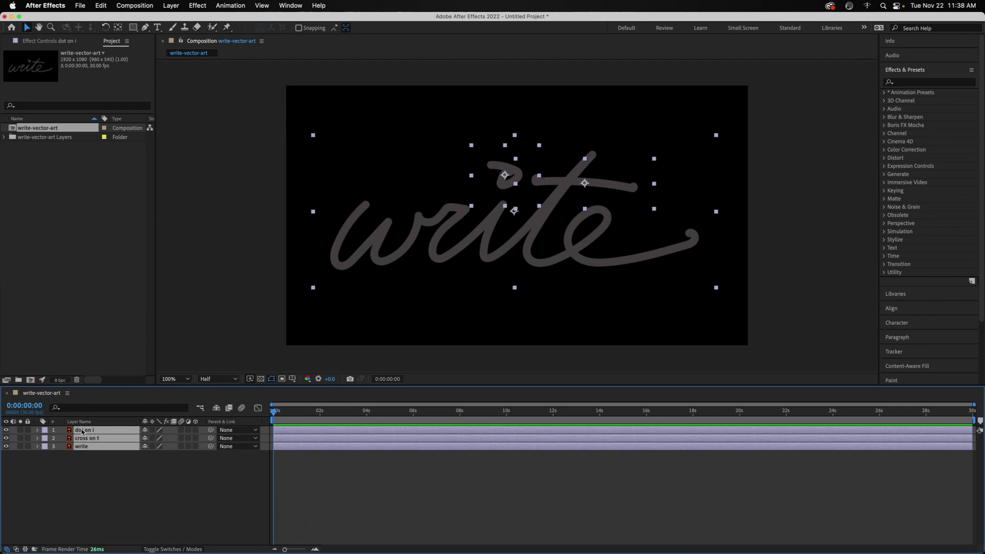
pyautogui.rightClick(97, 432)
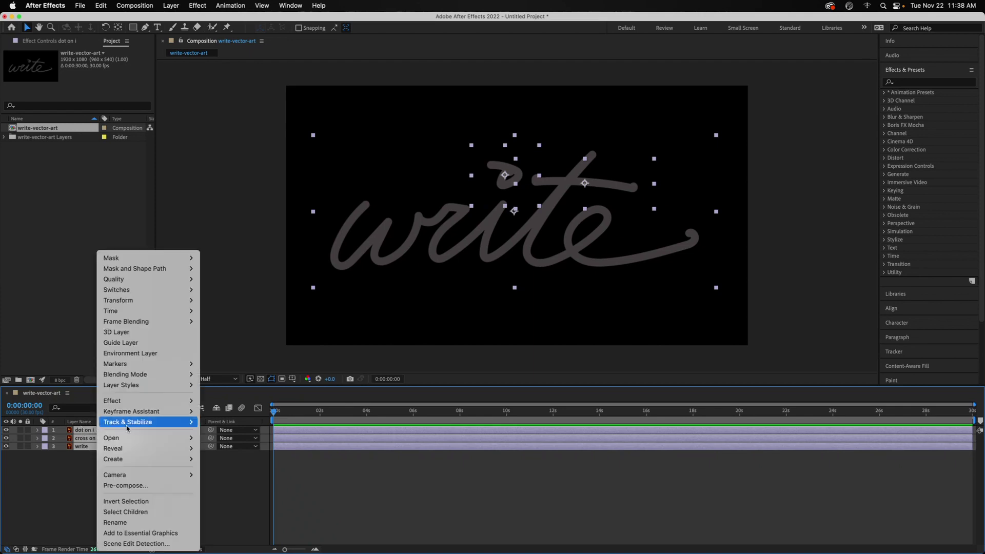
pyautogui.moveTo(154, 459)
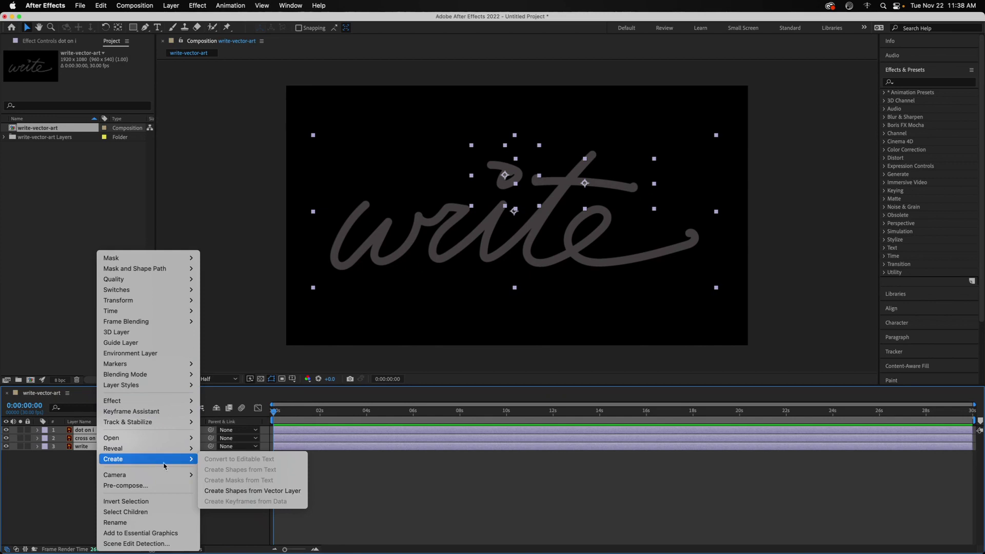
pyautogui.click(289, 491)
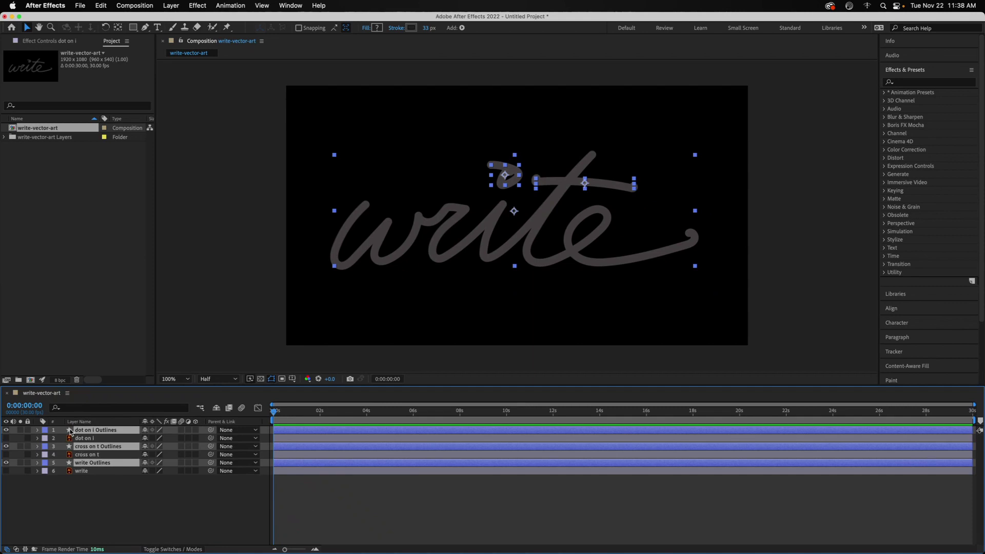
# Move the Outlines layers above the originals, deselect, and expand dot on i Outlines.
pyautogui.moveTo(71, 431)
pyautogui.mouseDown()
pyautogui.moveTo(72, 444)
pyautogui.moveTo(72, 430)
pyautogui.mouseUp()
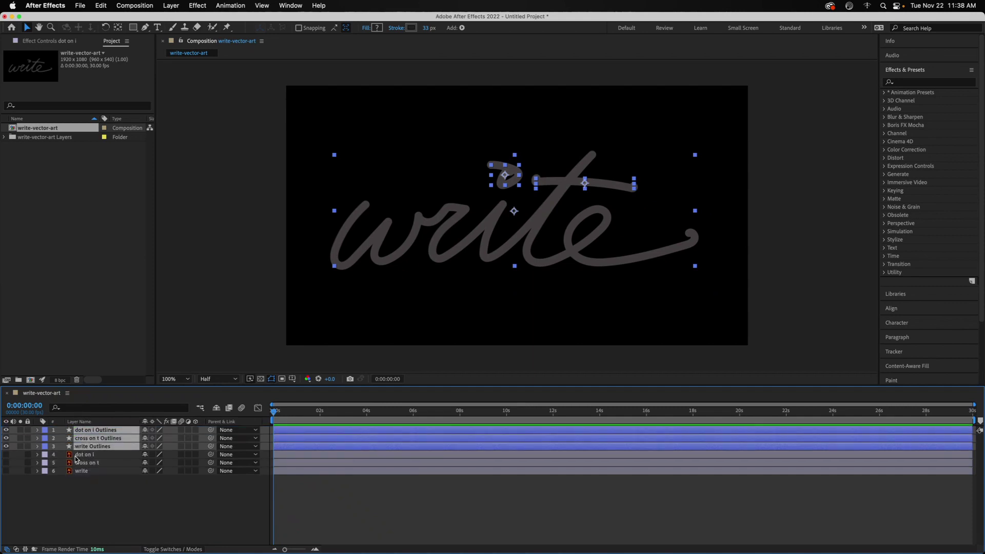
pyautogui.click(93, 493)
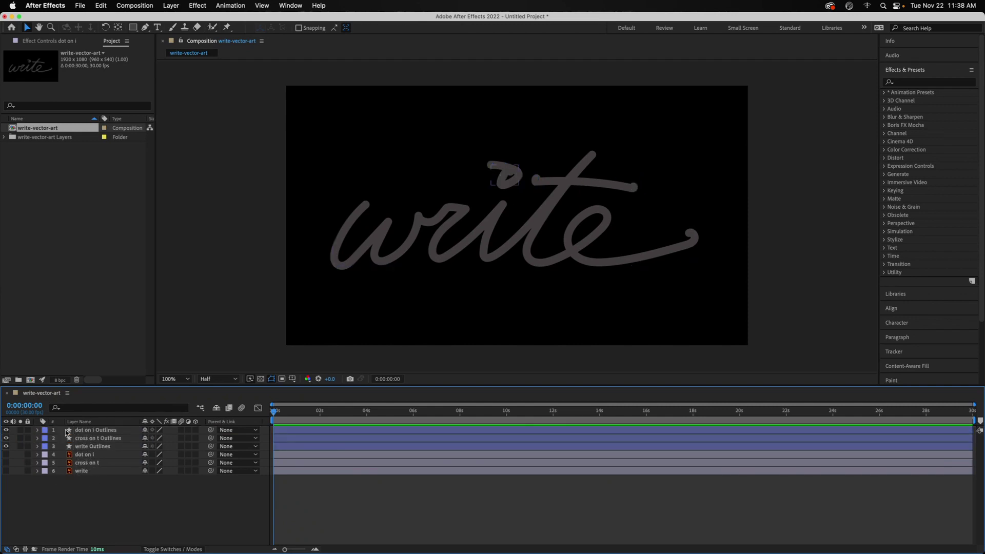
pyautogui.click(38, 431)
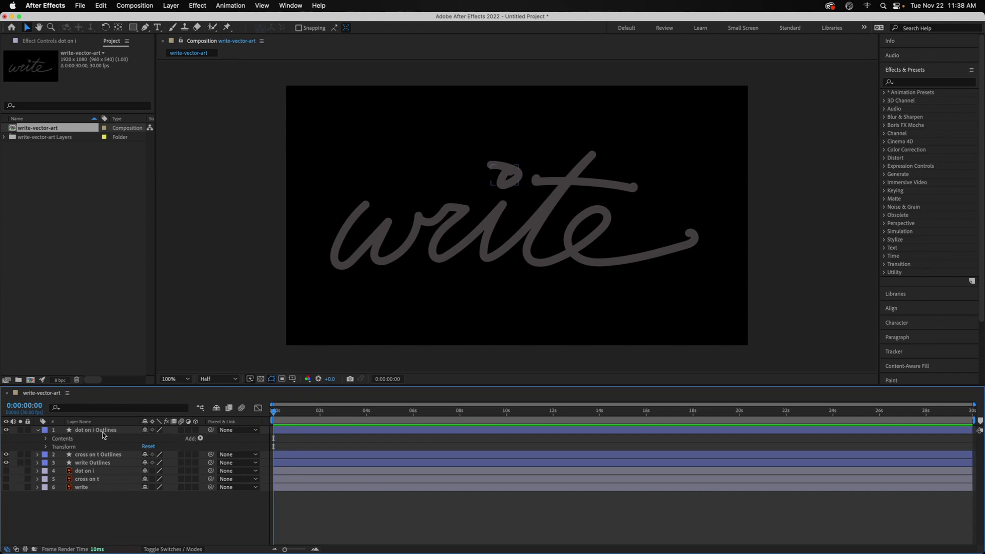
# Add Trim Paths to write Outlines and reveal its Start, End and Offset properties.
pyautogui.click(84, 464)
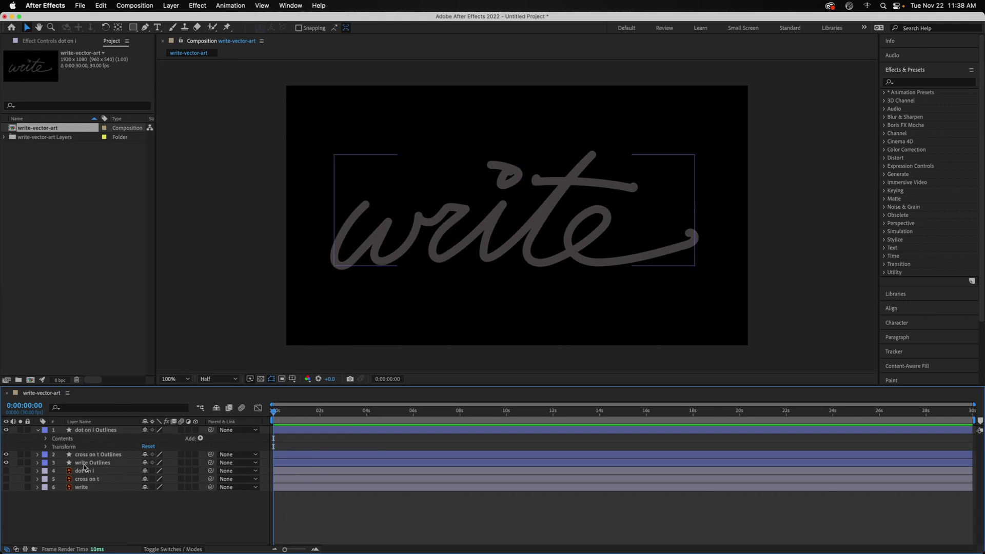
pyautogui.click(38, 430)
pyautogui.click(37, 446)
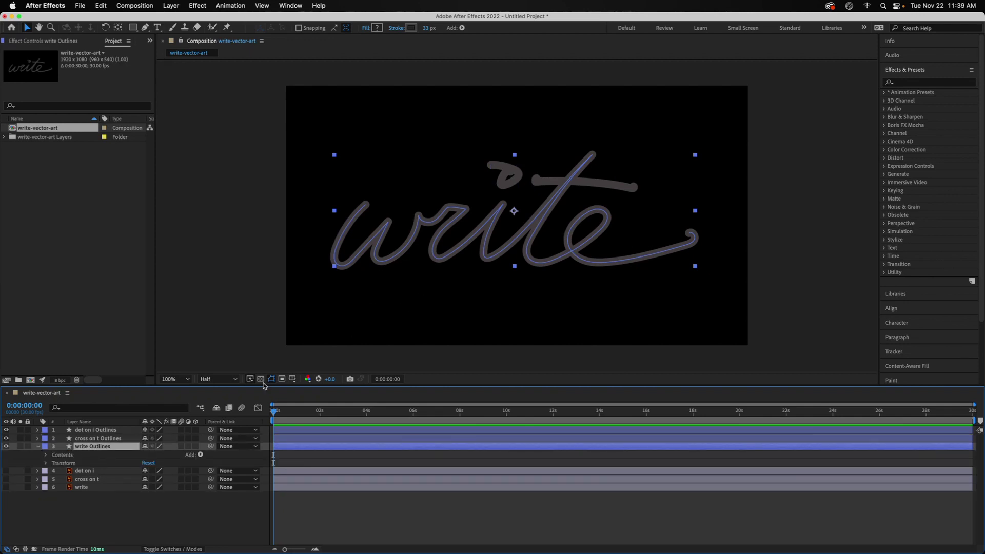
pyautogui.click(200, 455)
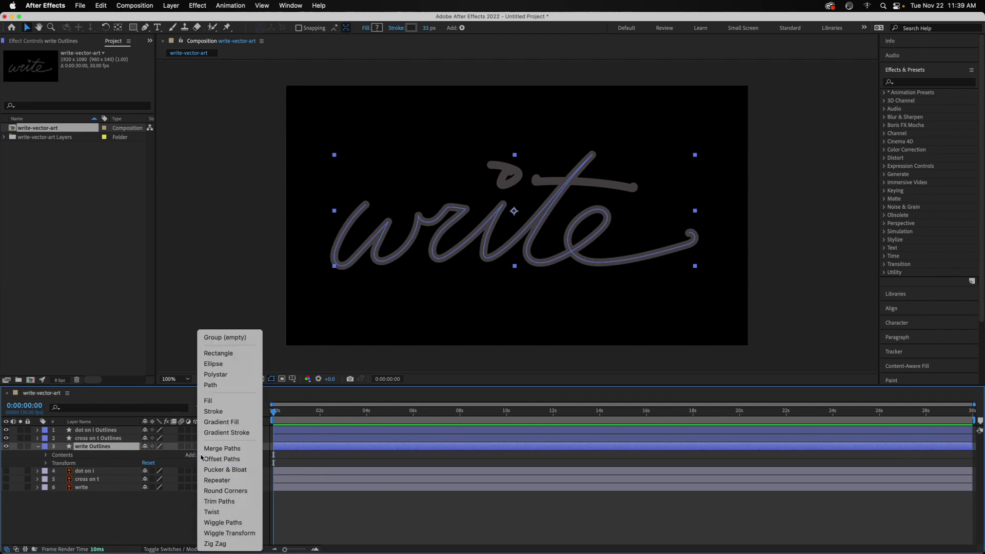
pyautogui.click(225, 501)
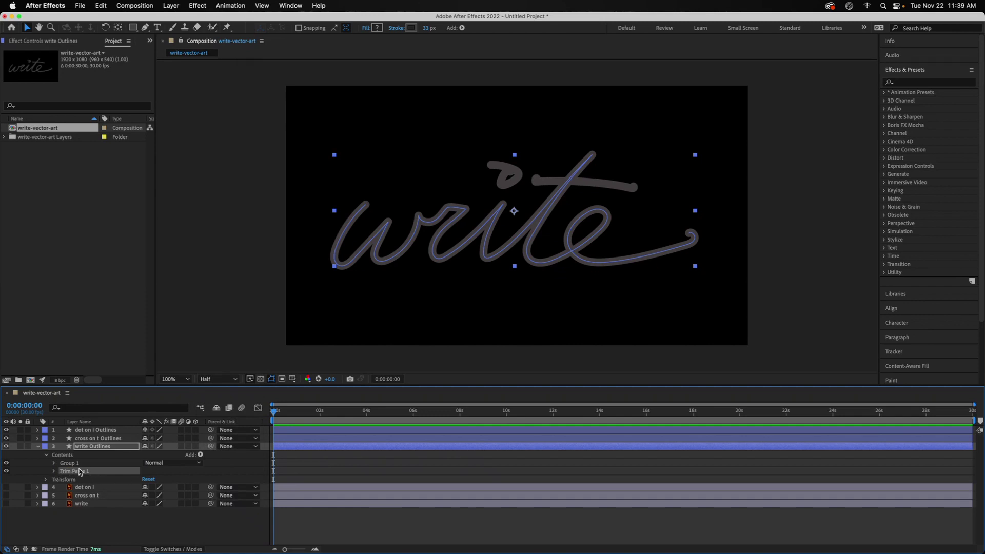
pyautogui.click(55, 470)
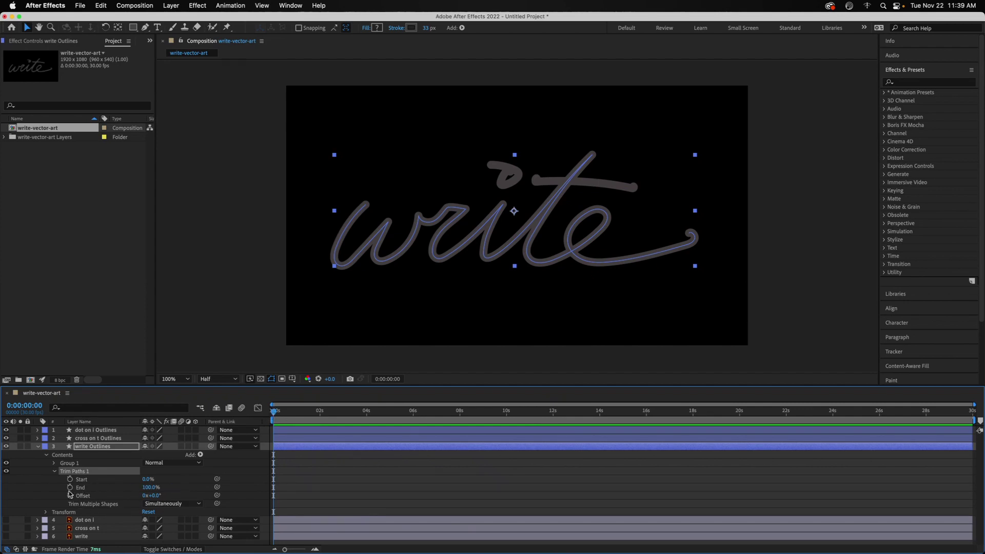
# Keyframe the write Trim Paths End from 0% at 0s to 100% at 2s.
pyautogui.click(69, 487)
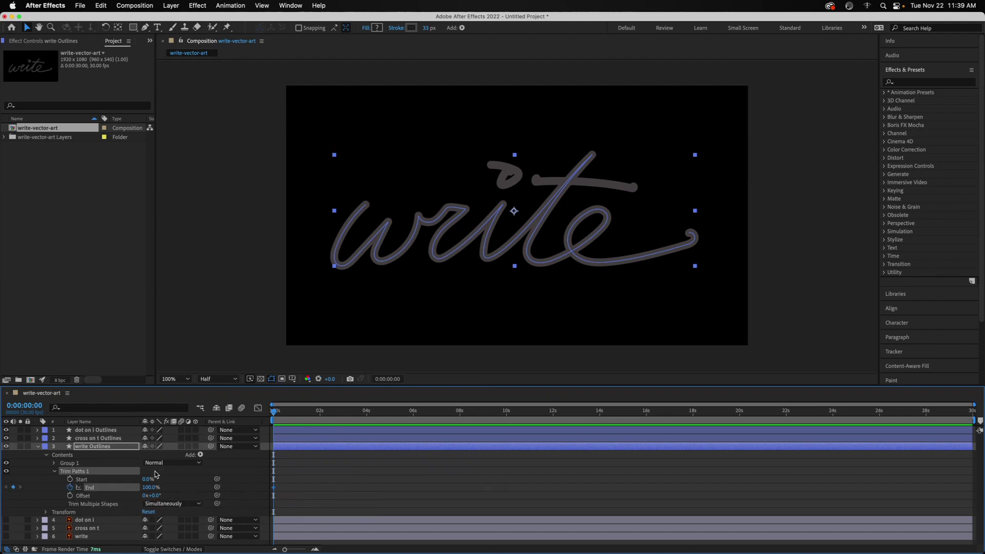
pyautogui.moveTo(148, 489); pyautogui.dragTo(99, 491)
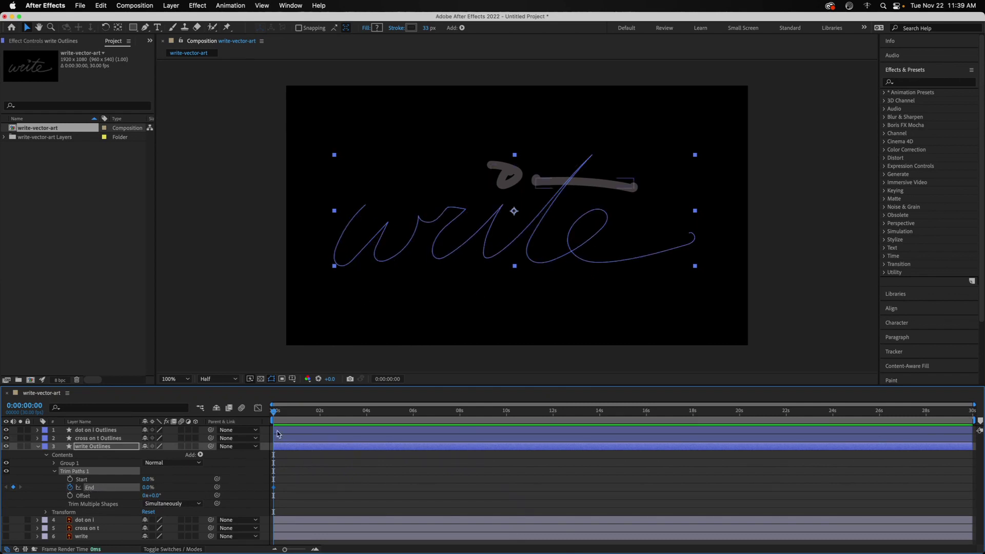
pyautogui.moveTo(274, 413); pyautogui.dragTo(320, 416)
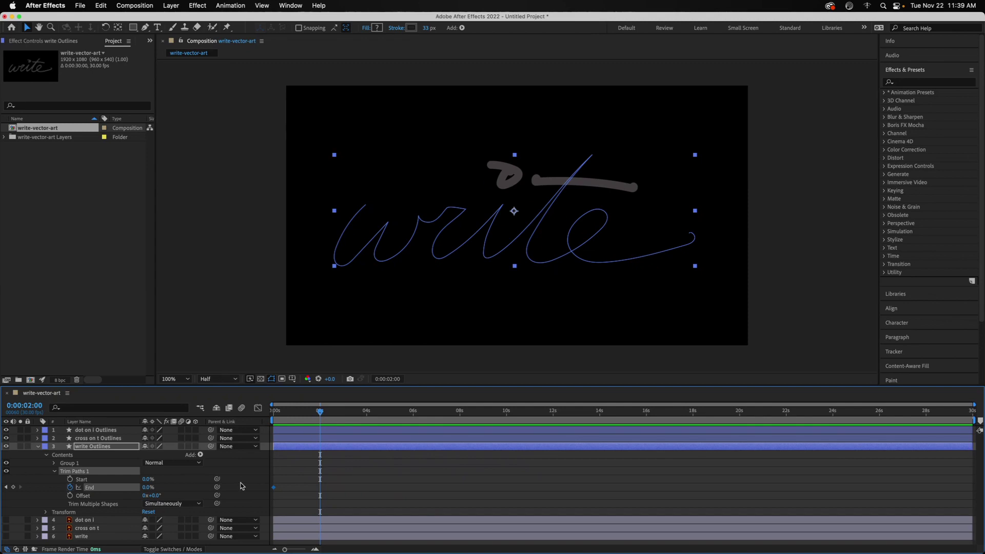
pyautogui.click(13, 487)
pyautogui.moveTo(148, 487); pyautogui.dragTo(209, 474)
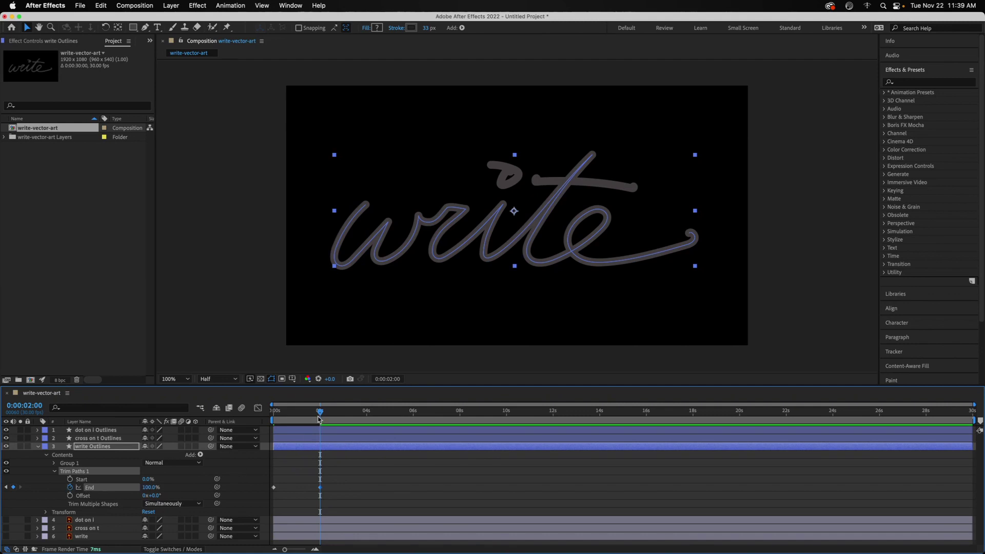
# Preview the write-on animation from the start.
pyautogui.moveTo(321, 413)
pyautogui.mouseDown()
pyautogui.moveTo(277, 415)
pyautogui.moveTo(341, 414)
pyautogui.mouseUp()
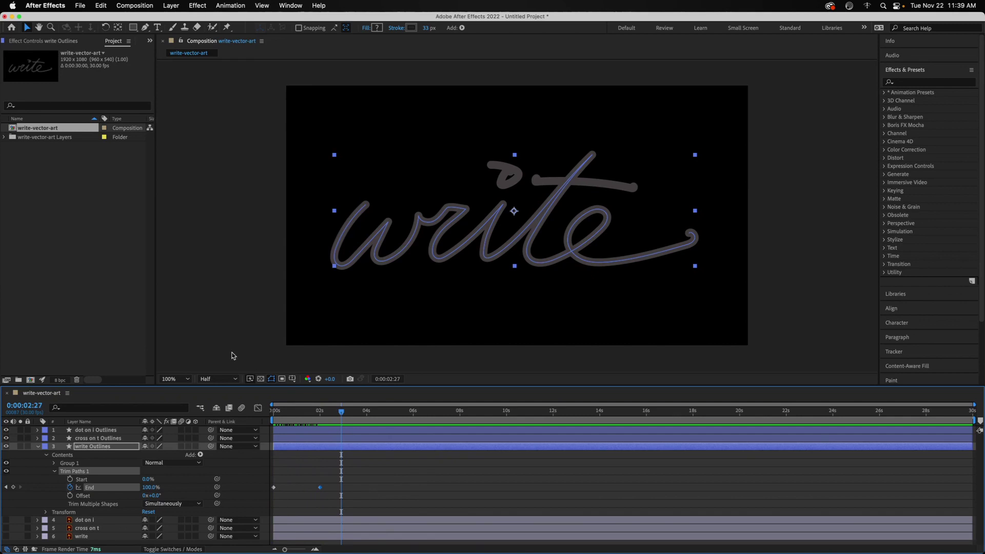
pyautogui.click(212, 322)
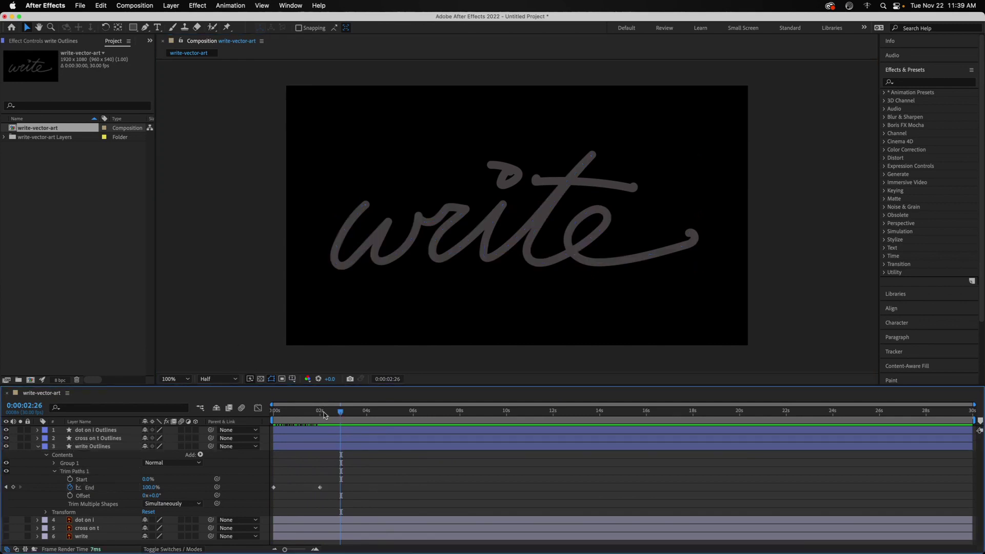
pyautogui.press('Home')
pyautogui.press('space')
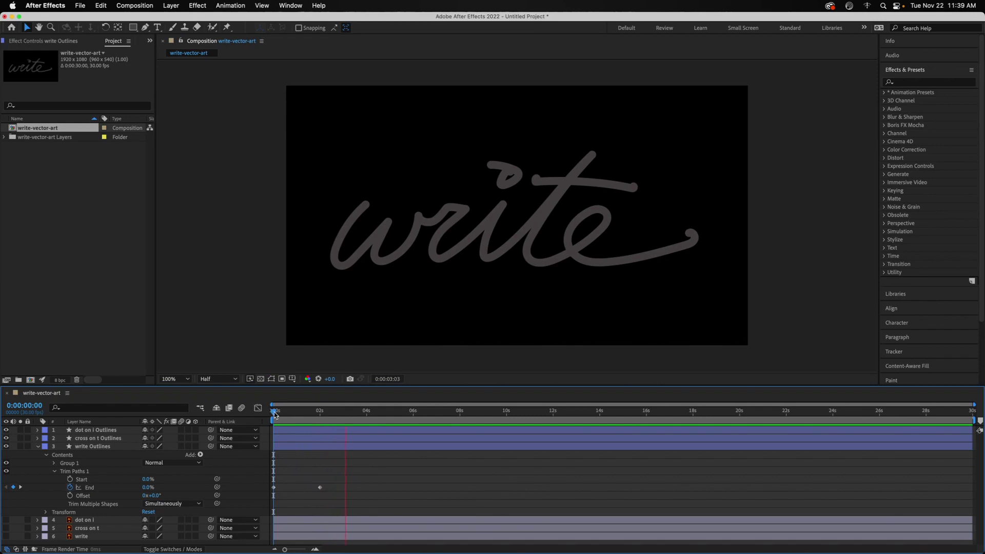
pyautogui.click(275, 414)
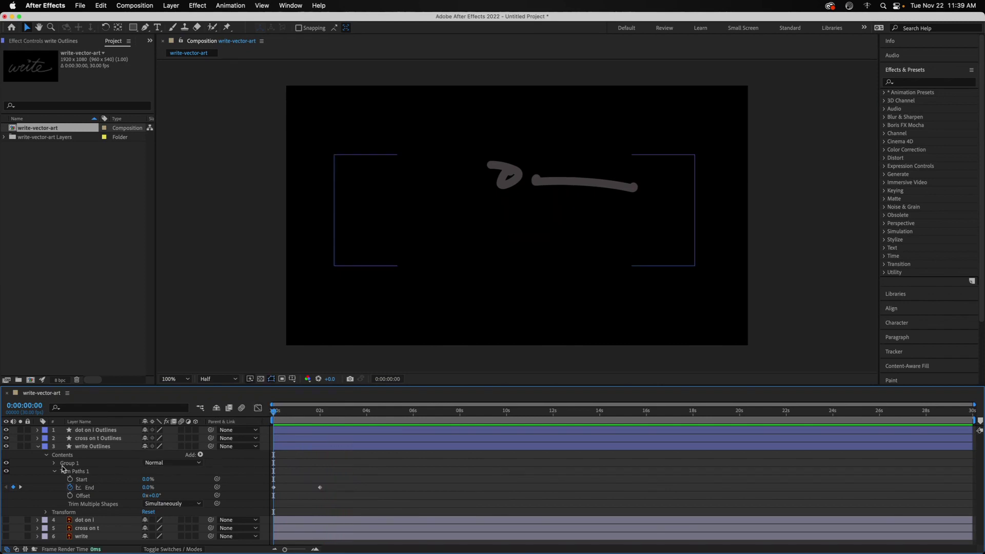
# Add Trim Paths to dot on i Outlines and reveal its settings.
pyautogui.click(38, 446)
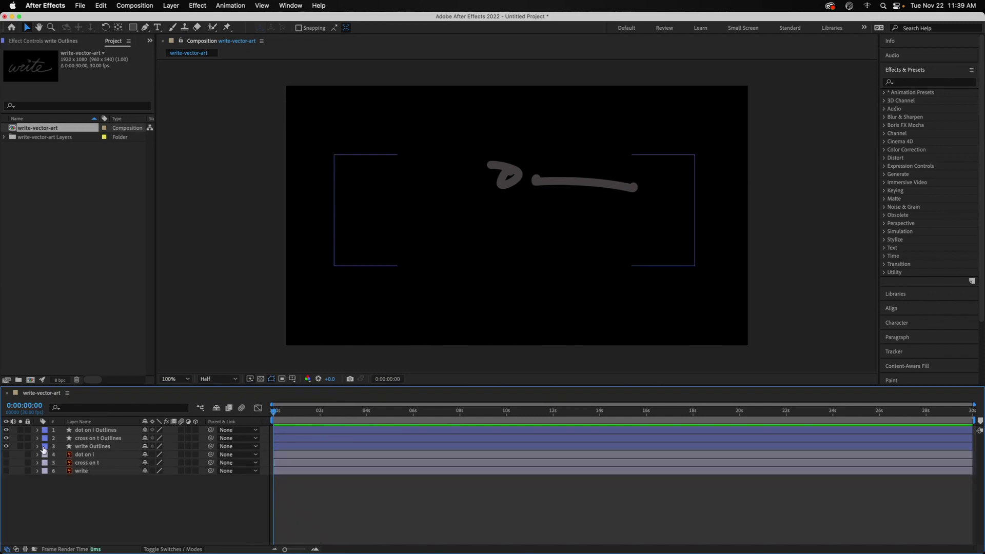
pyautogui.click(74, 440)
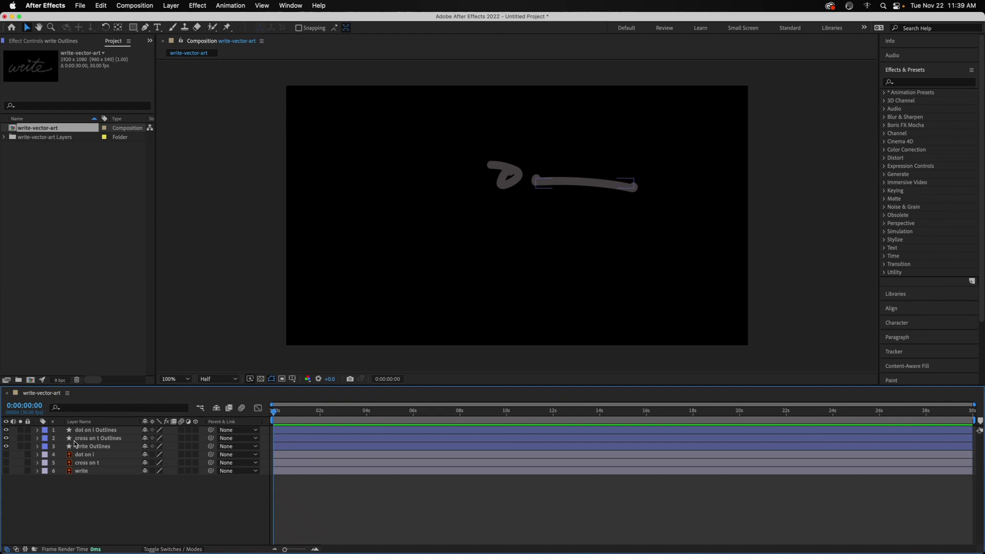
pyautogui.click(37, 431)
pyautogui.click(38, 431)
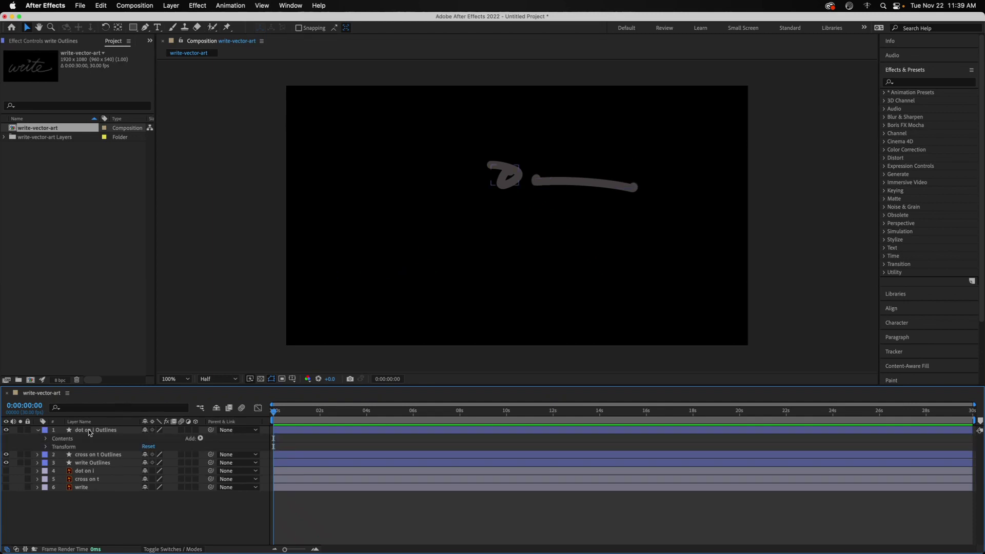
pyautogui.click(201, 439)
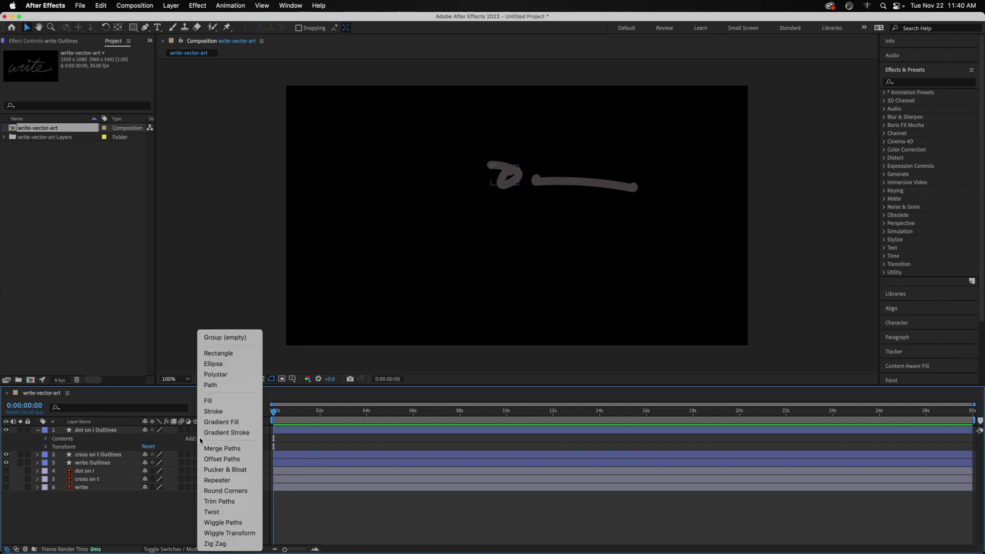
pyautogui.click(232, 505)
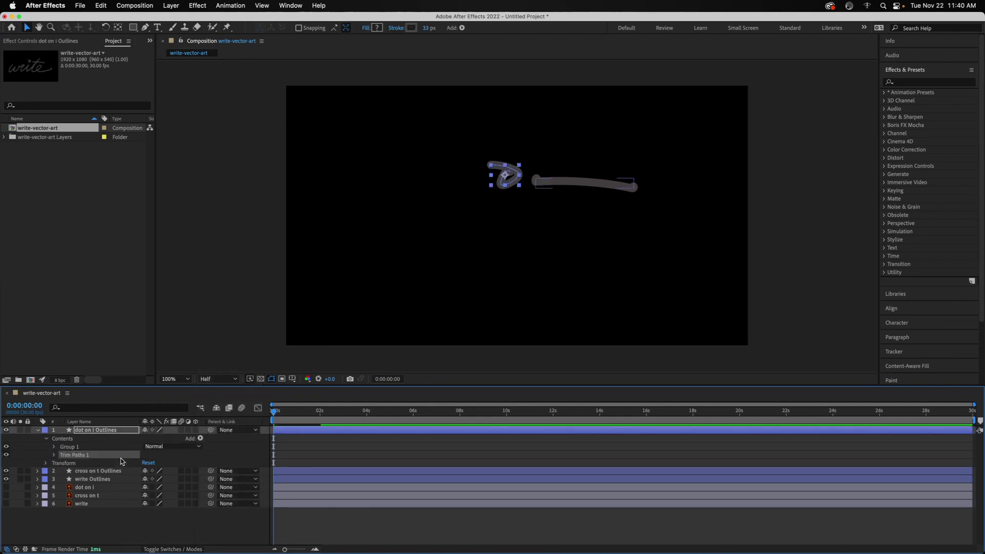
pyautogui.click(55, 455)
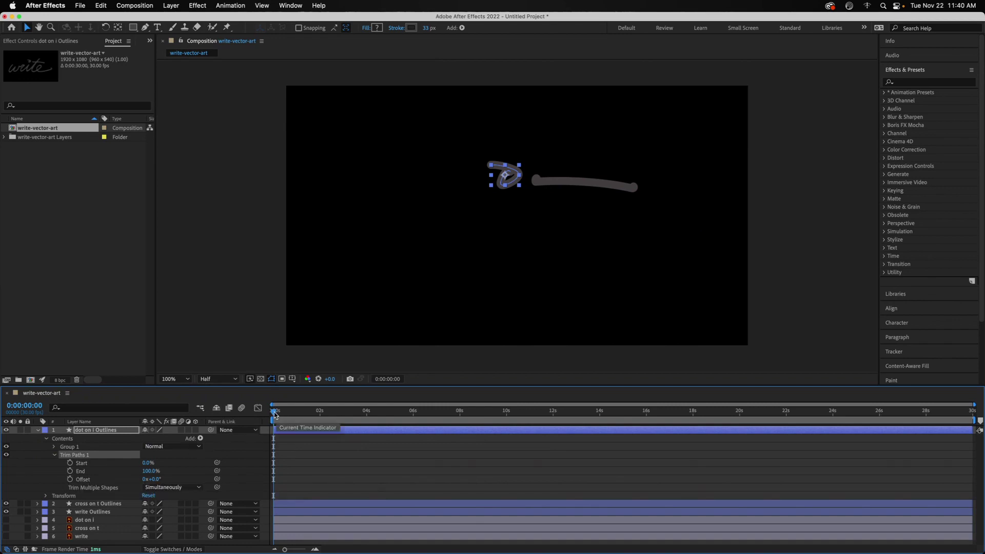
# Keyframe the dot's End from 0% at 0:00:02:07 to 100% at 0:00:02:28.
pyautogui.moveTo(276, 413)
pyautogui.mouseDown()
pyautogui.moveTo(341, 414)
pyautogui.moveTo(314, 414)
pyautogui.moveTo(326, 413)
pyautogui.mouseUp()
pyautogui.click(70, 471)
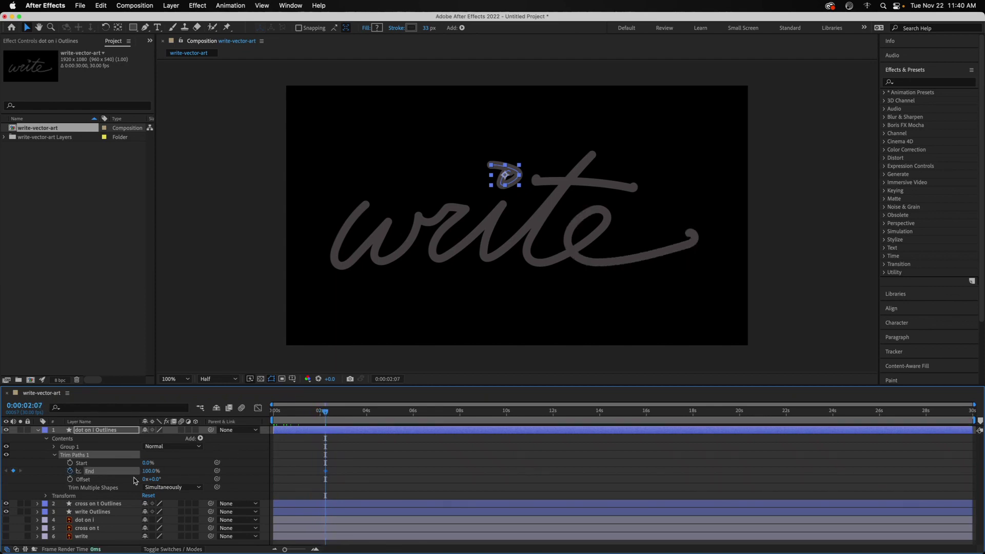
pyautogui.click(150, 471)
pyautogui.write('0')
pyautogui.press('Return')
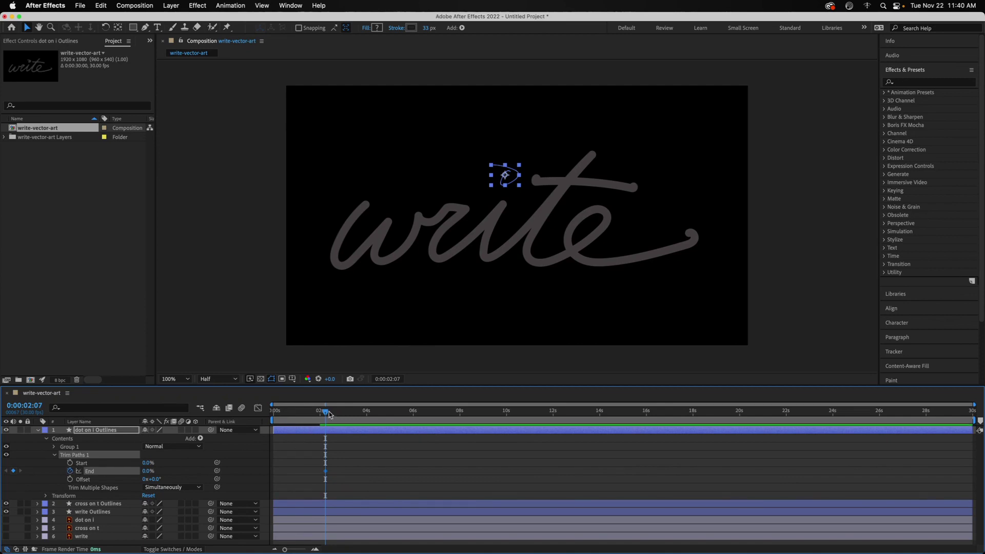
pyautogui.moveTo(326, 414); pyautogui.dragTo(342, 413)
pyautogui.click(148, 471)
pyautogui.write('100')
pyautogui.press('Return')
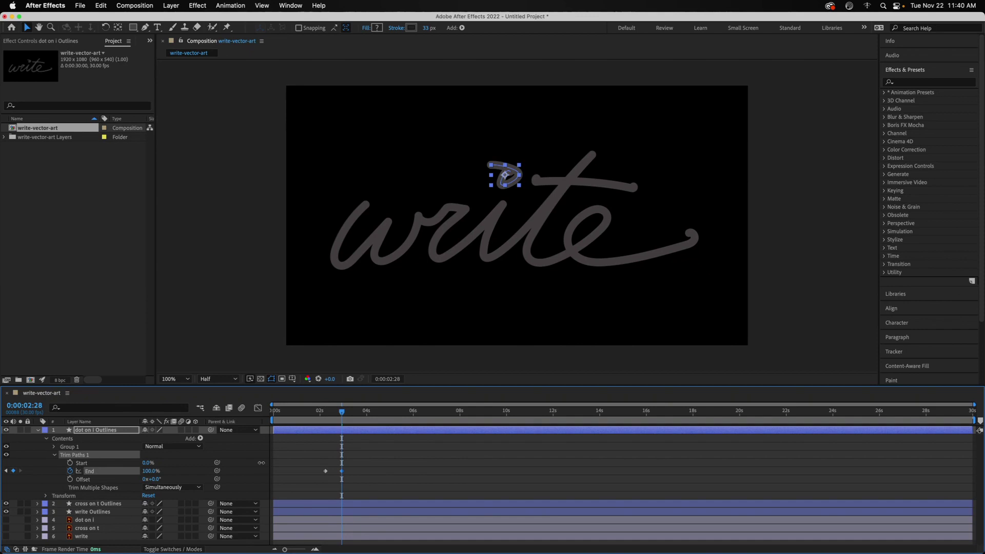
# Preview and scrub the animation to check the i dot drawing on.
pyautogui.moveTo(343, 414); pyautogui.dragTo(250, 416)
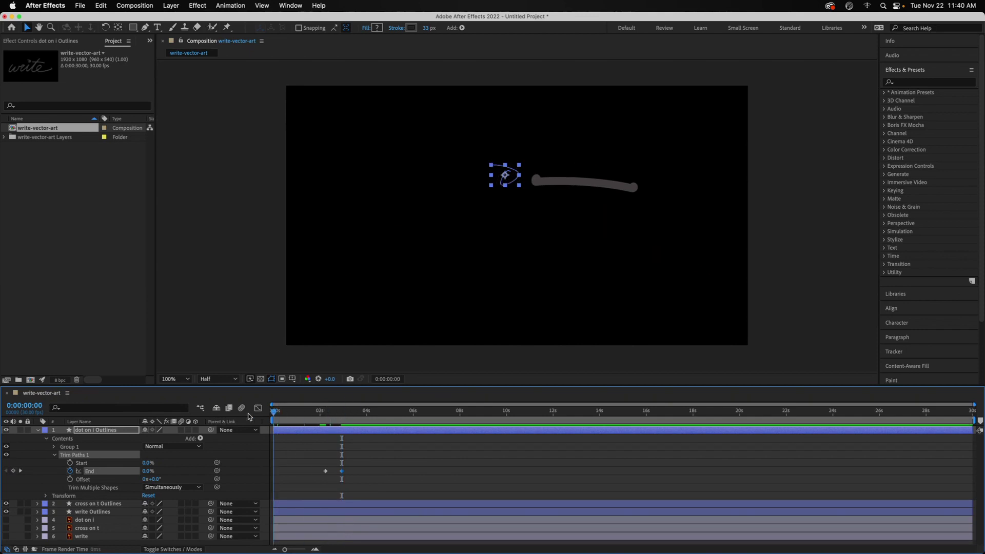
pyautogui.press('space')
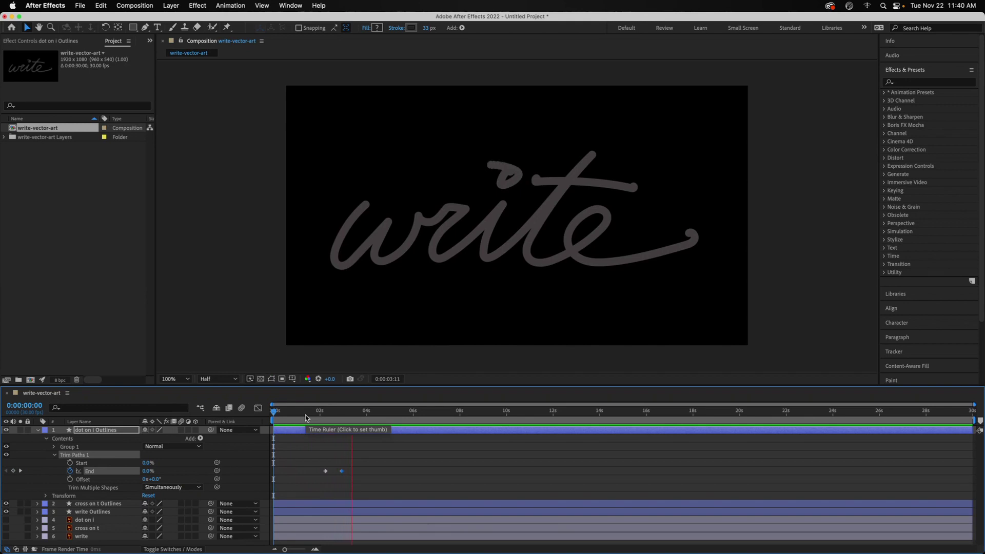
pyautogui.moveTo(275, 414); pyautogui.dragTo(349, 414)
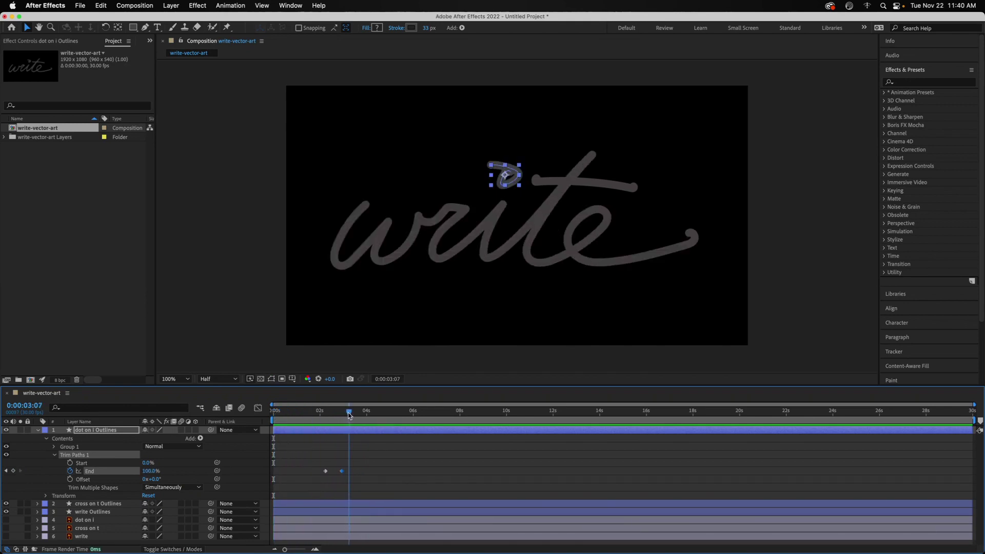
# Add Trim Paths to cross on t Outlines and reveal its properties.
pyautogui.click(38, 430)
pyautogui.click(86, 440)
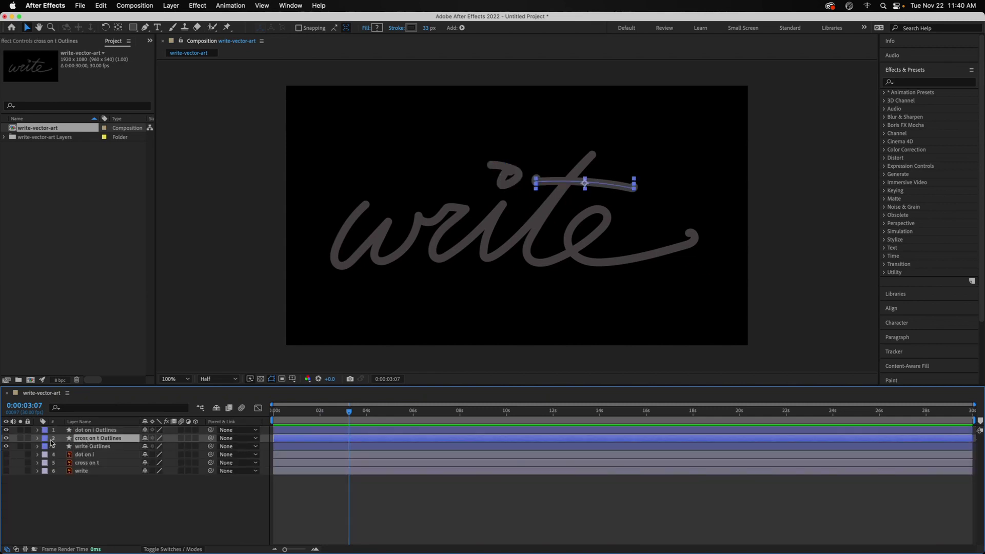
pyautogui.click(37, 439)
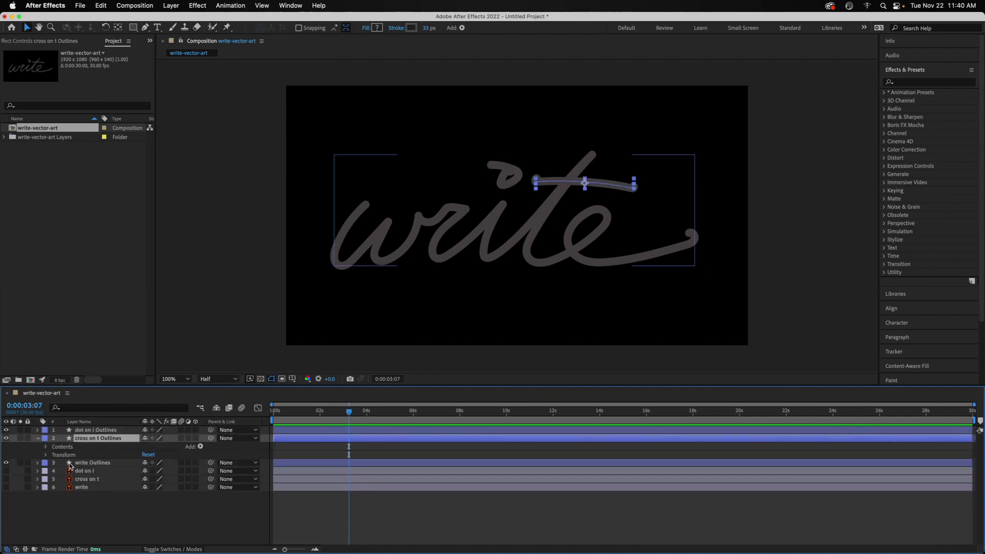
pyautogui.click(201, 447)
pyautogui.click(223, 500)
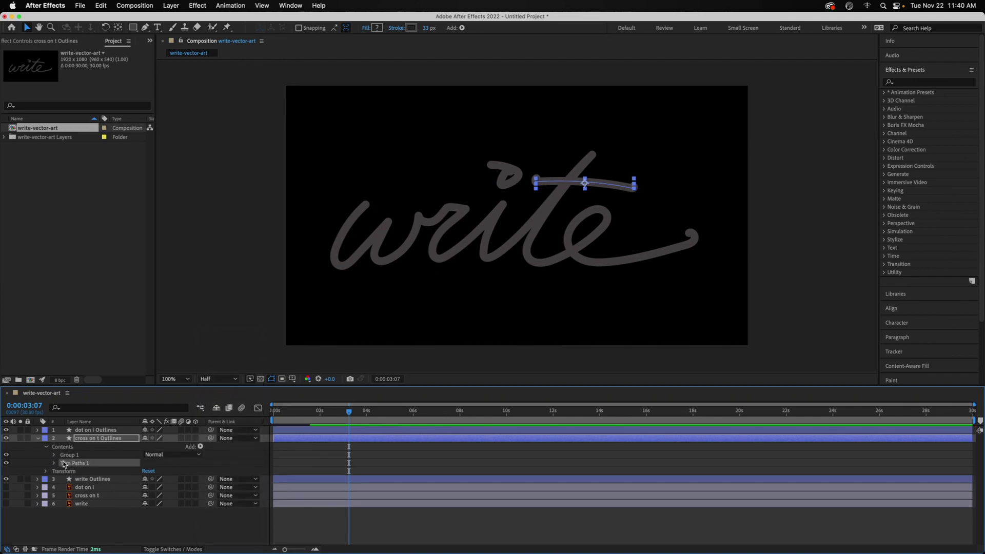
pyautogui.click(54, 463)
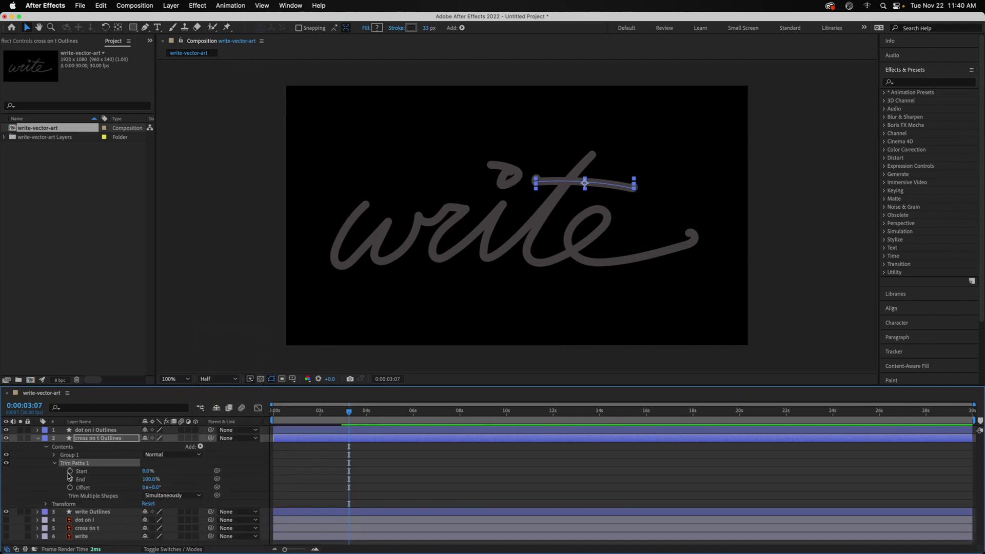
# Keyframe the cross's End from 0% at 0:00:03:07 to 100% at 0:00:04:06, then preview.
pyautogui.click(69, 479)
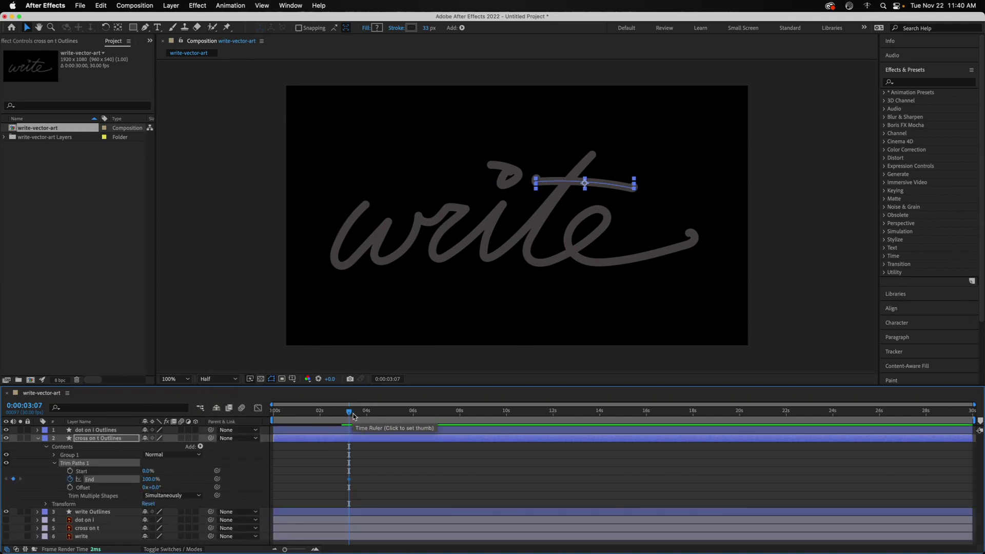
pyautogui.click(150, 479)
pyautogui.write('0')
pyautogui.press('Return')
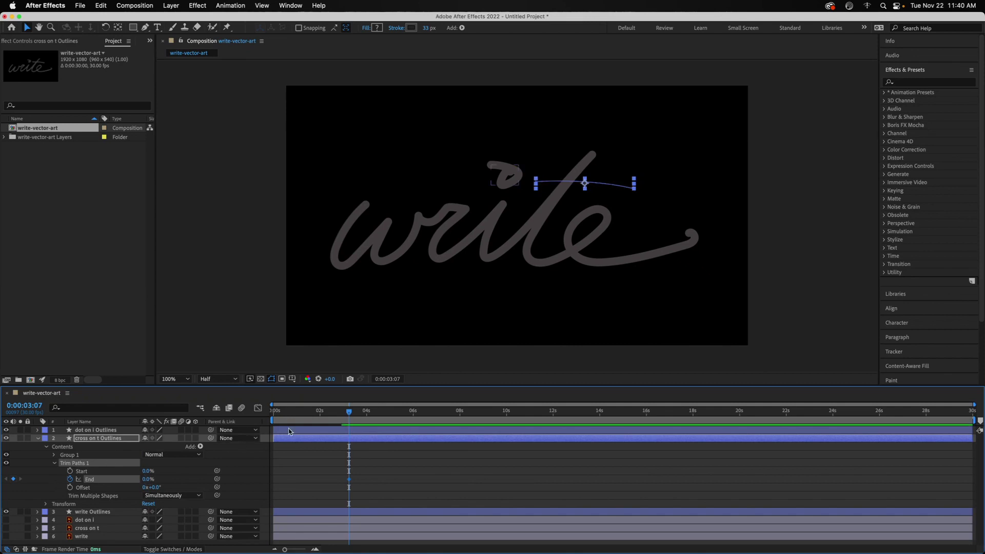
pyautogui.moveTo(350, 414); pyautogui.dragTo(372, 415)
pyautogui.moveTo(144, 480); pyautogui.dragTo(221, 459)
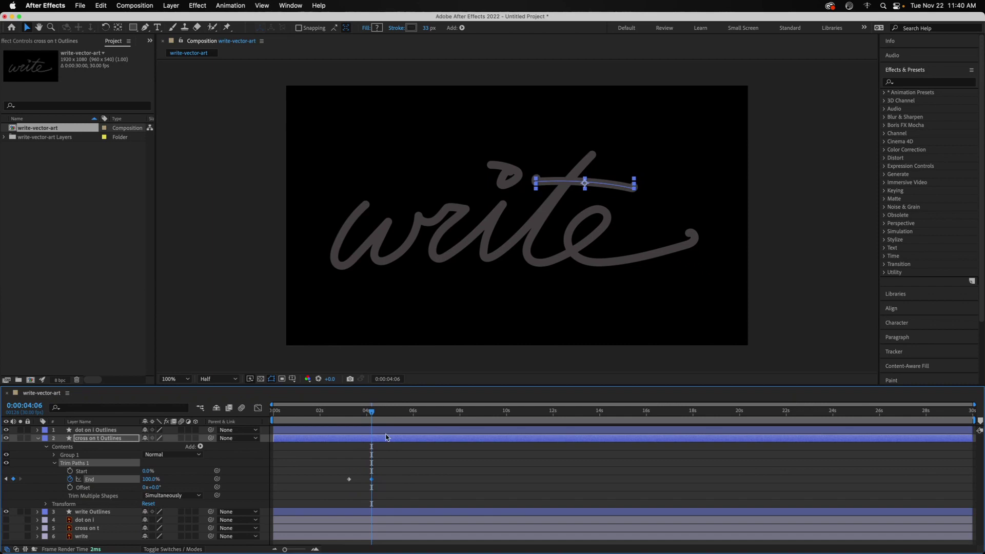
pyautogui.press('space')
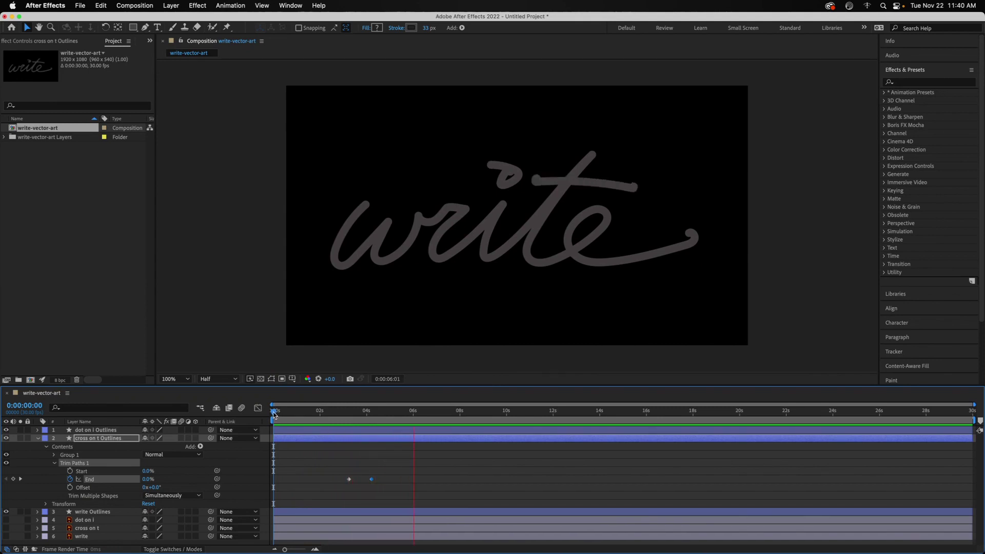
pyautogui.press('space')
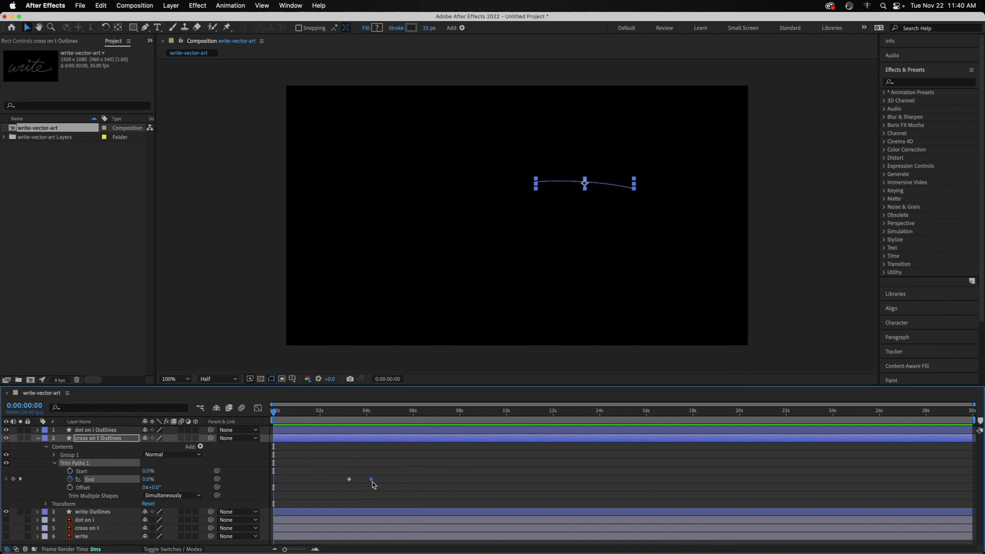
# Move the cross's final End keyframe earlier and enlarge the timeline panel.
pyautogui.moveTo(372, 482); pyautogui.dragTo(357, 480)
pyautogui.moveTo(282, 385); pyautogui.dragTo(283, 333)
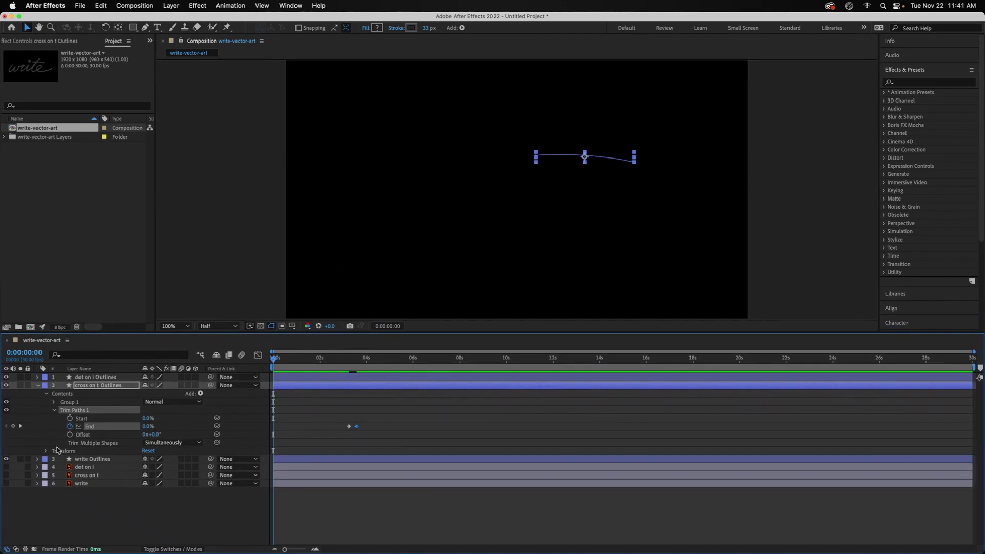
pyautogui.click(38, 386)
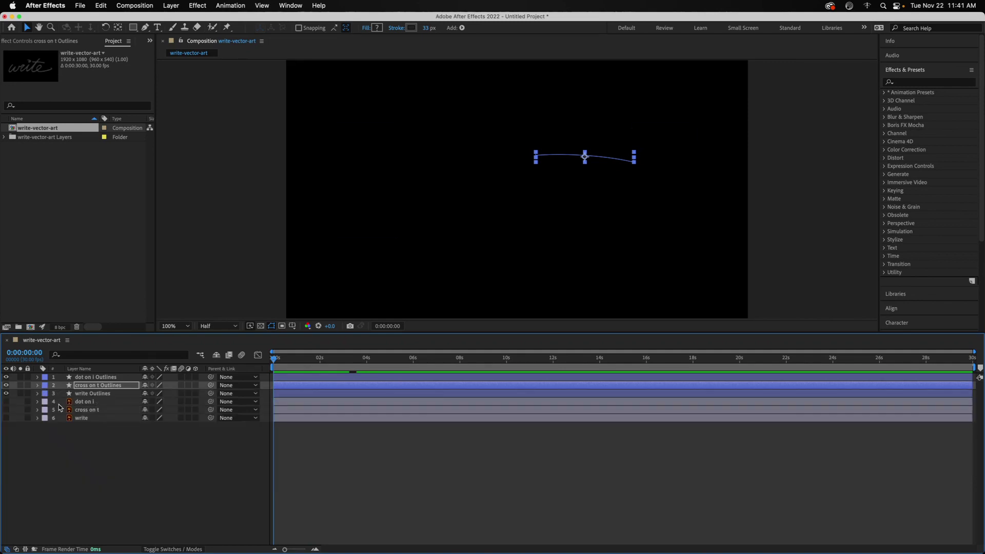
pyautogui.click(37, 378)
# Shorten the dot's write-on, shift the cross's End keyframes earlier, and preview.
pyautogui.moveTo(341, 418); pyautogui.dragTo(335, 418)
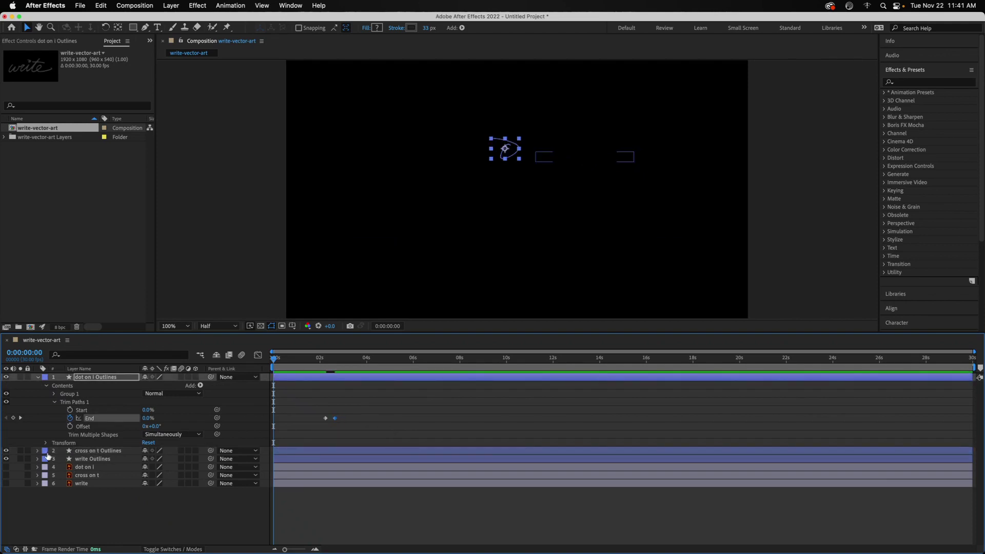
pyautogui.click(37, 451)
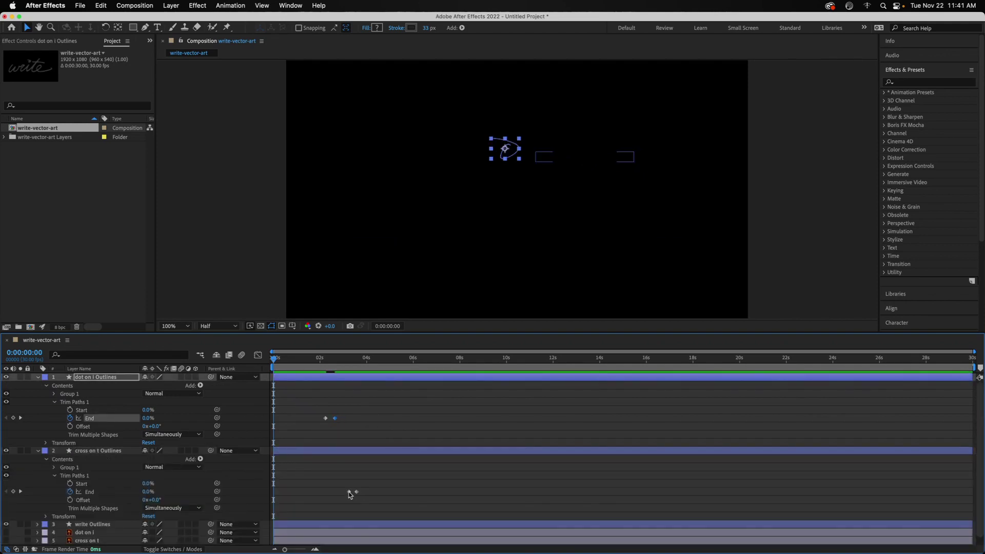
pyautogui.click(355, 493)
pyautogui.moveTo(351, 495); pyautogui.dragTo(341, 494)
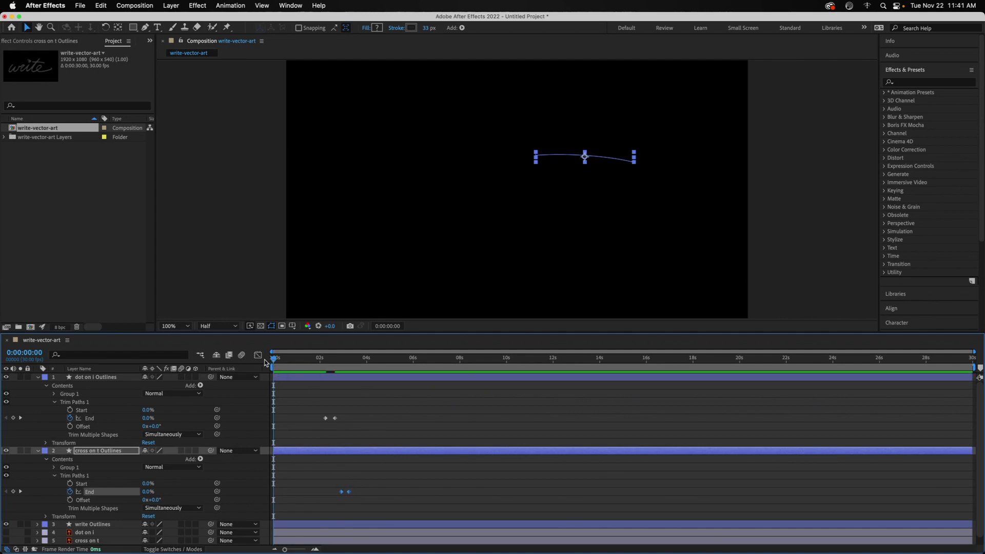
pyautogui.press('space')
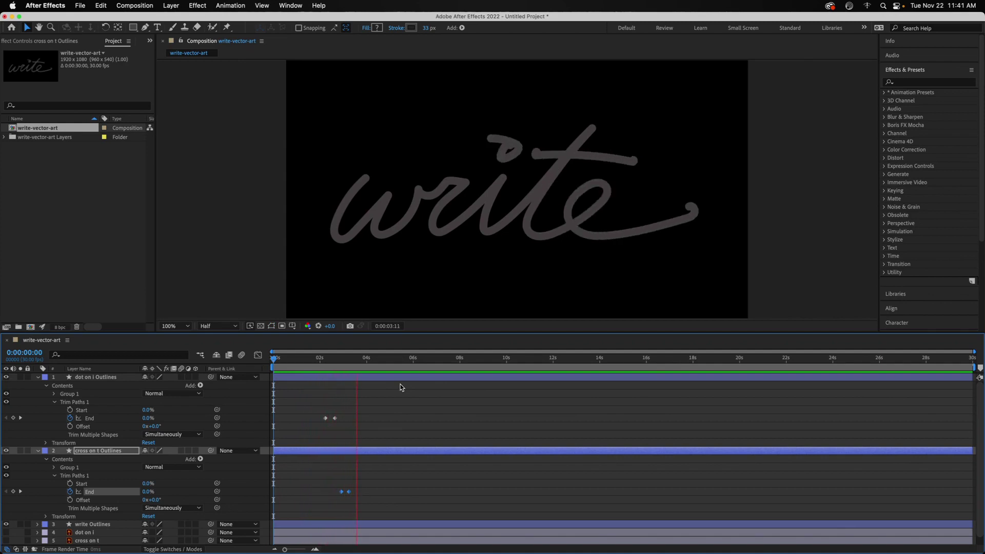
pyautogui.press('space')
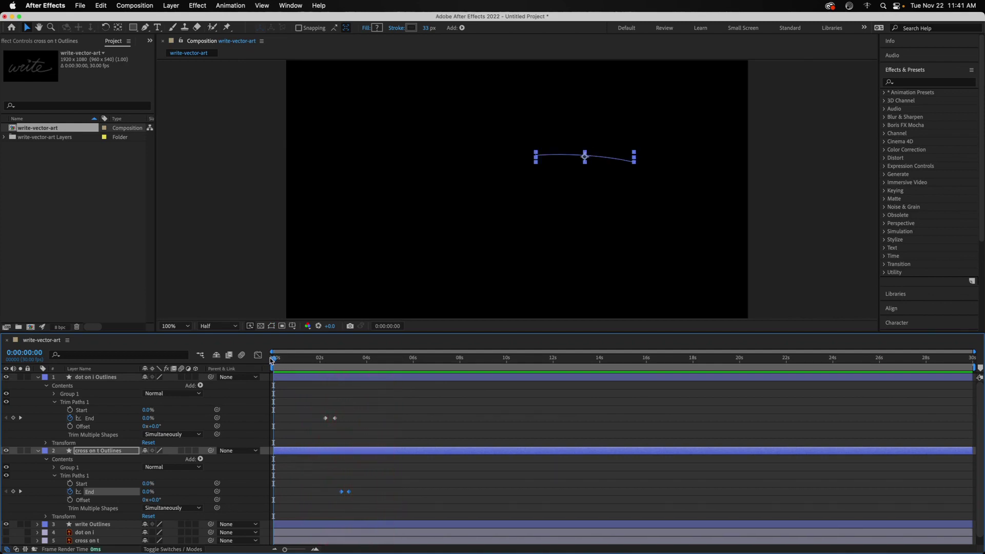
pyautogui.moveTo(272, 365)
pyautogui.mouseDown()
pyautogui.moveTo(358, 364)
pyautogui.moveTo(338, 359)
pyautogui.mouseUp()
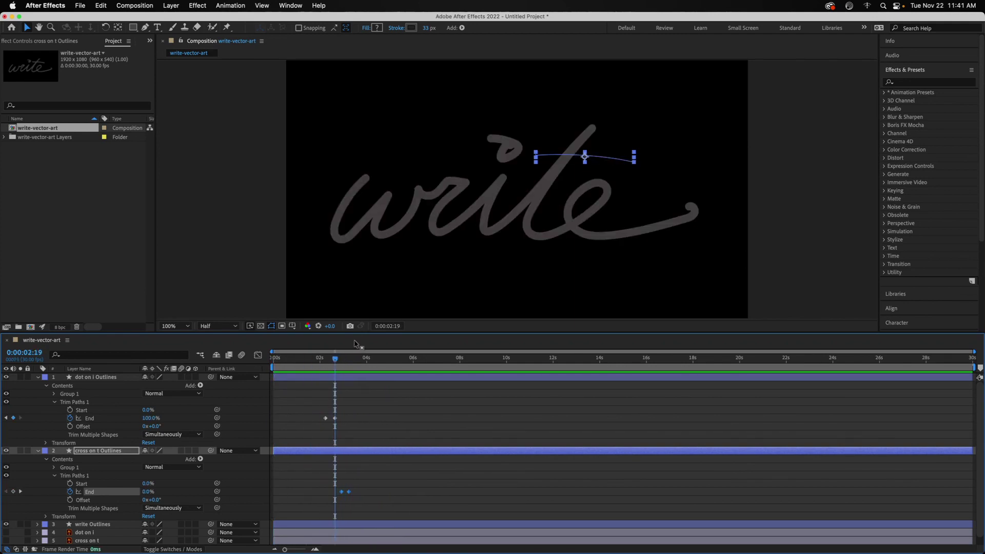